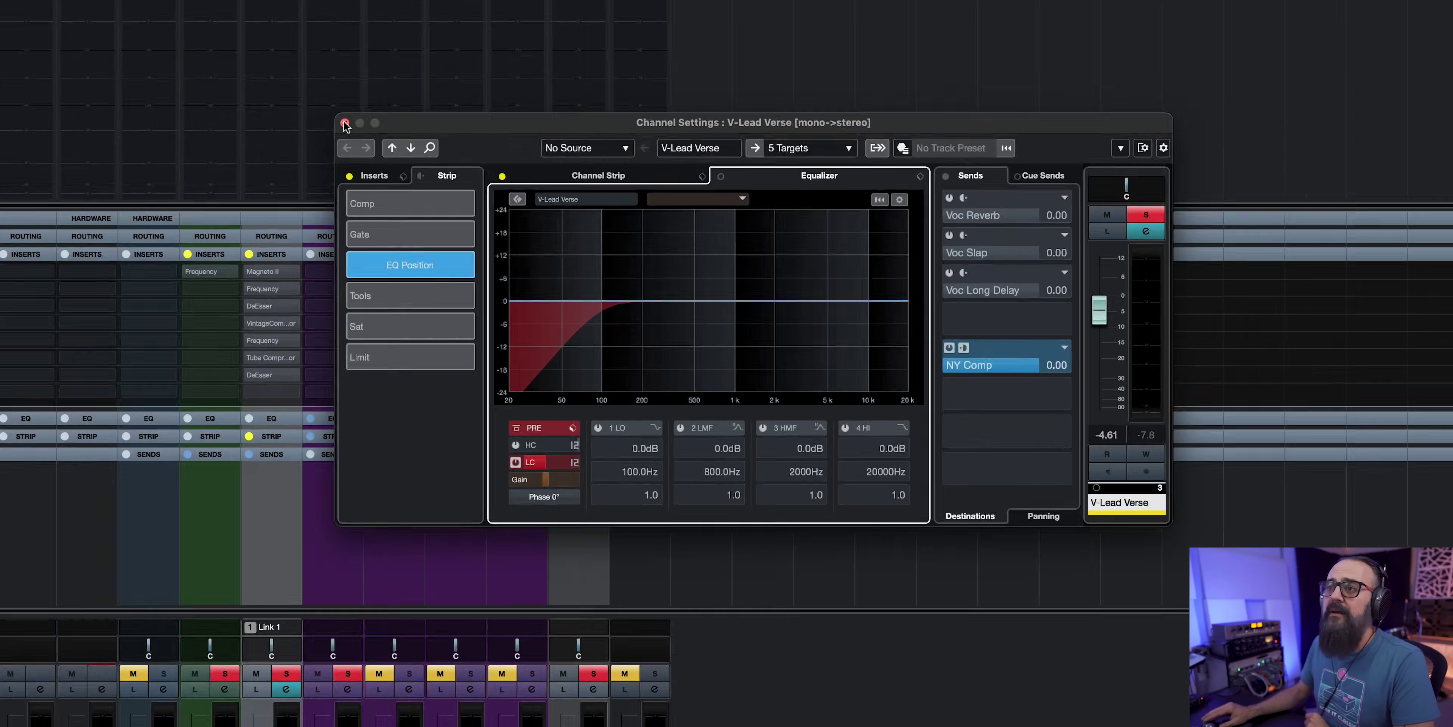
Close the channel settings, activate Magneto II in the first insert of V-Lead Verse, and compare it bypassed and active during playback.
{"action": "left_click", "coordinate": [99, 79]}
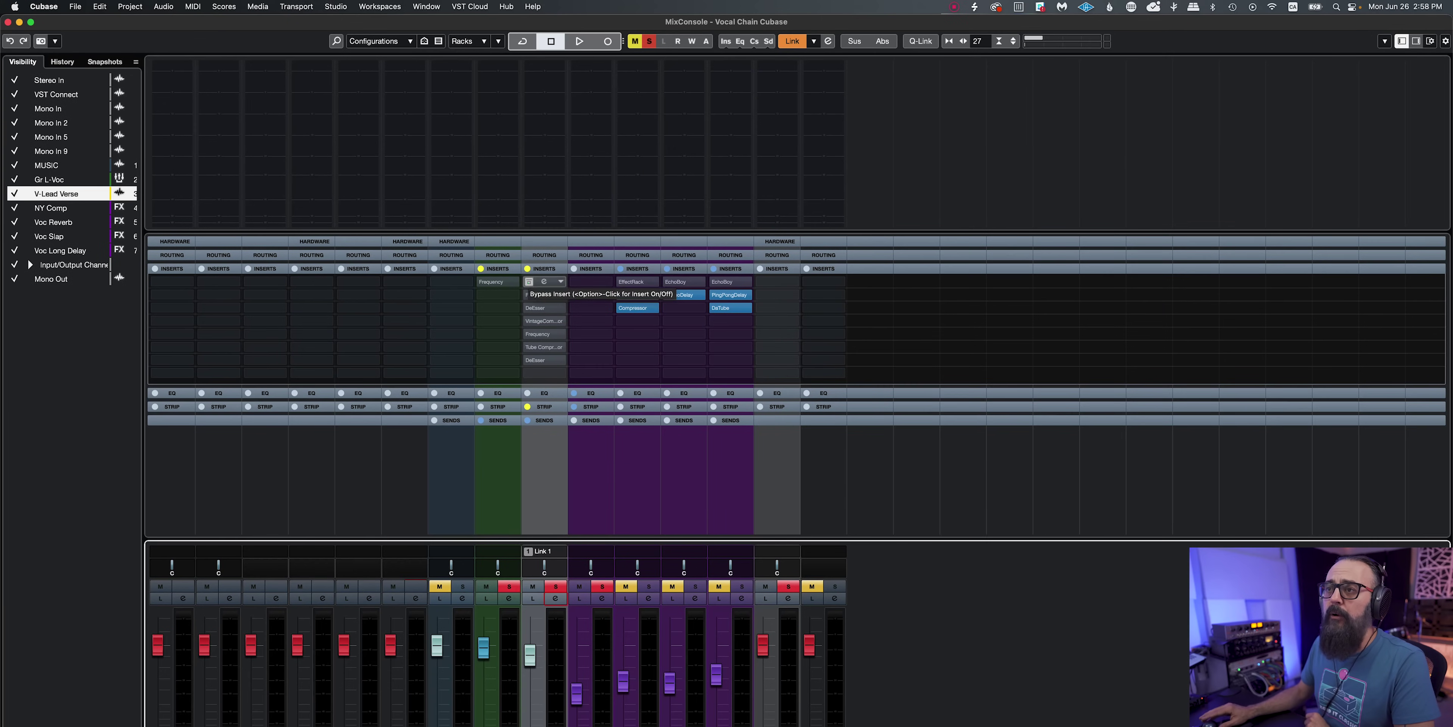
{"action": "left_click", "coordinate": [529, 281]}
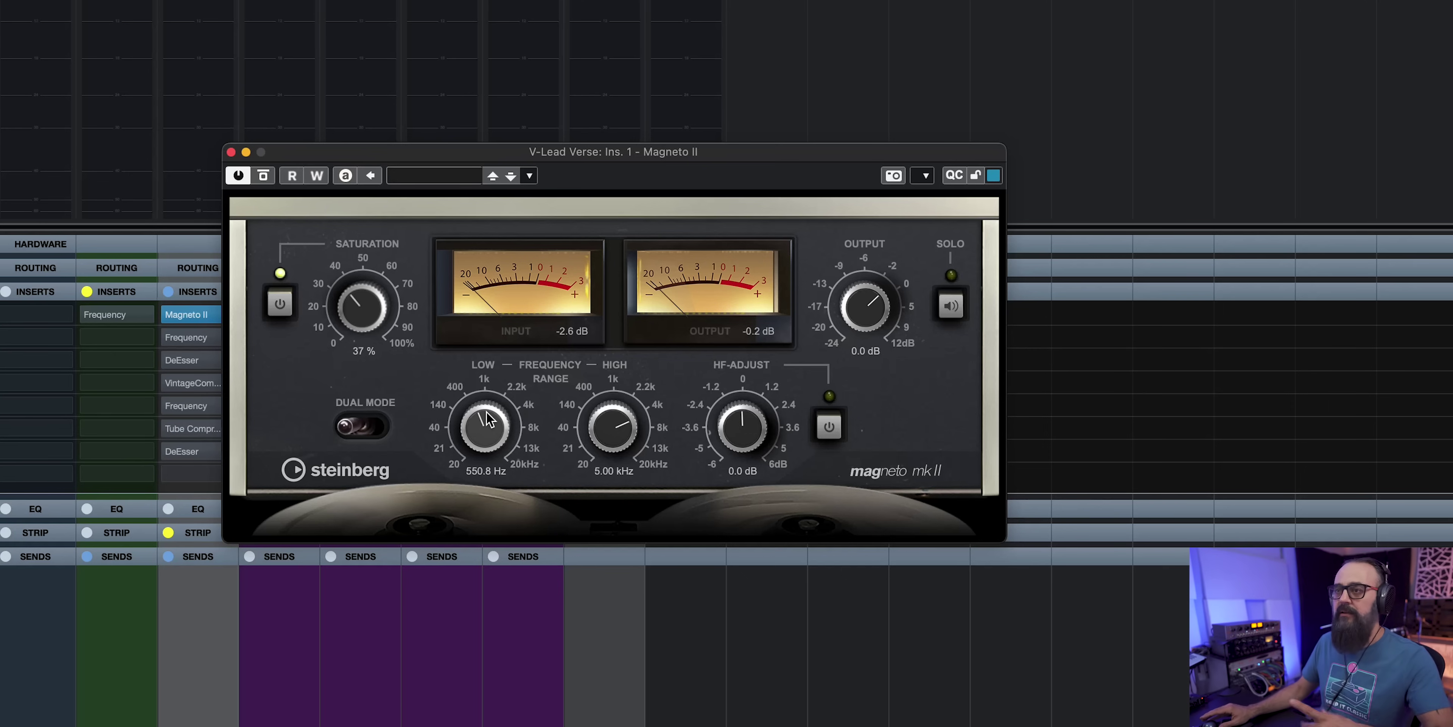
{"action": "key", "text": "space"}
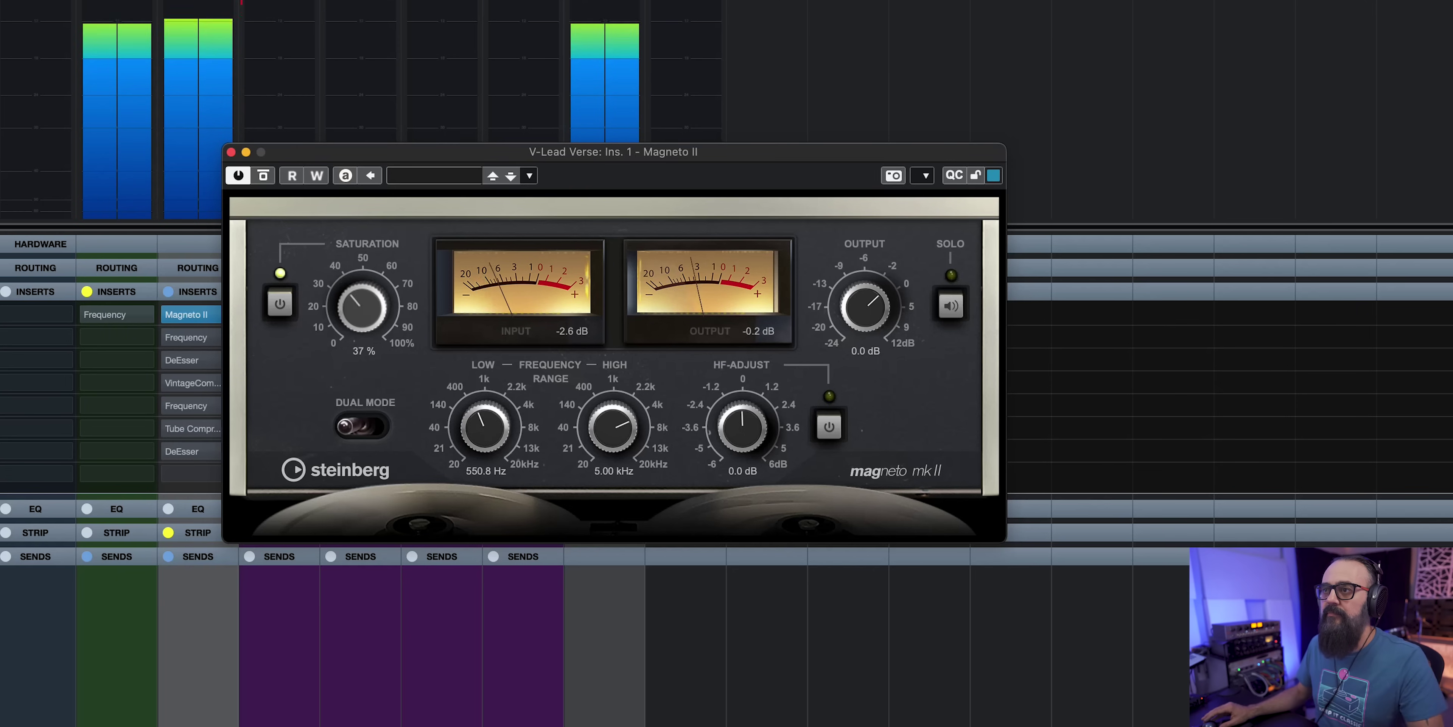
{"action": "left_click", "coordinate": [263, 176]}
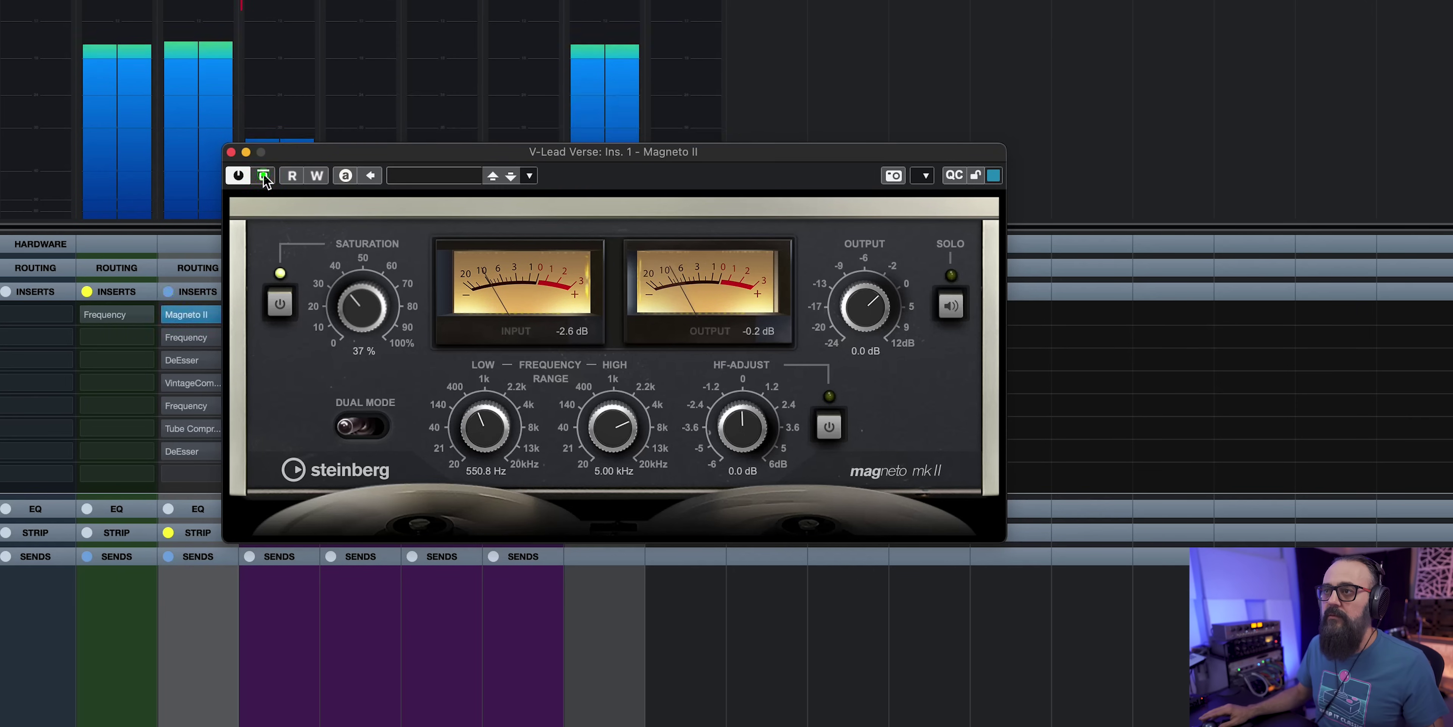
{"action": "left_click", "coordinate": [264, 175]}
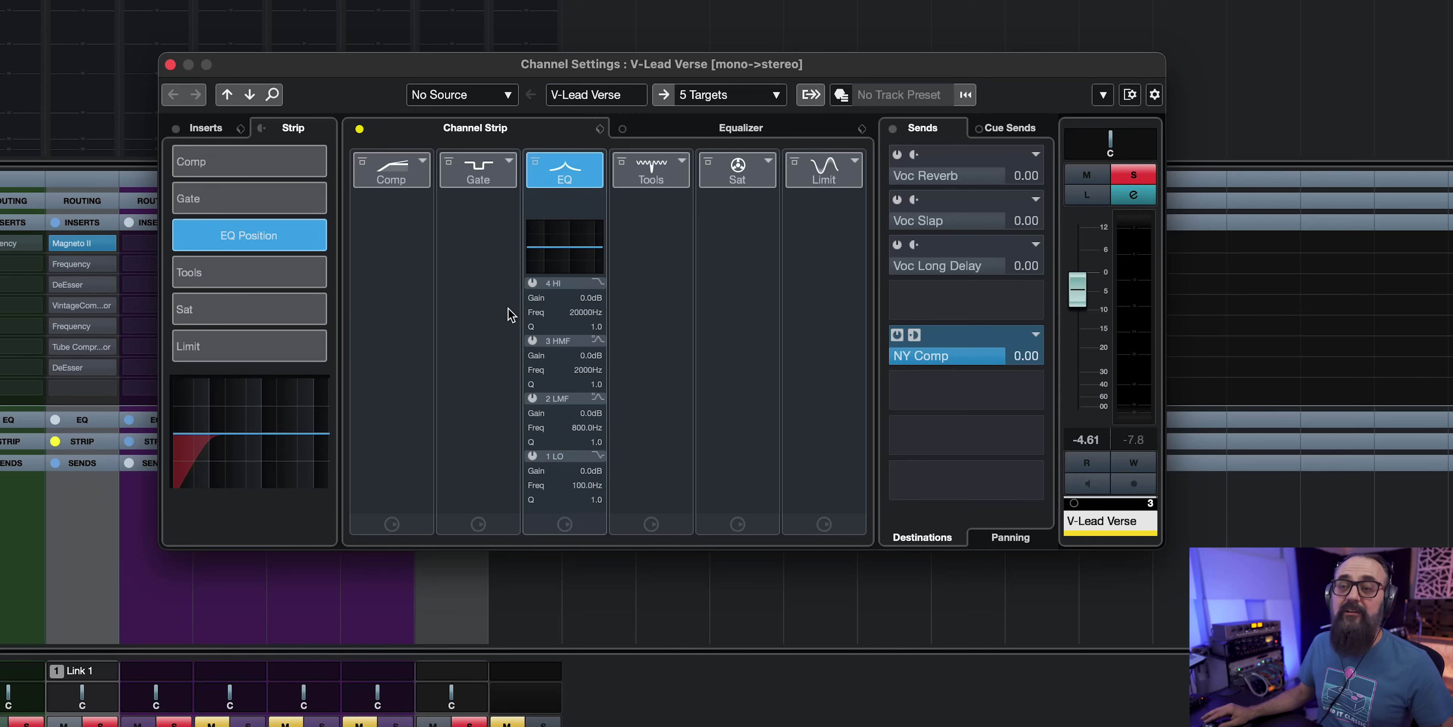
Show the V-Lead Verse inserts, load Magneto II as the channel strip's saturation module, and move it ahead of the Comp module.
{"action": "left_click", "coordinate": [205, 128]}
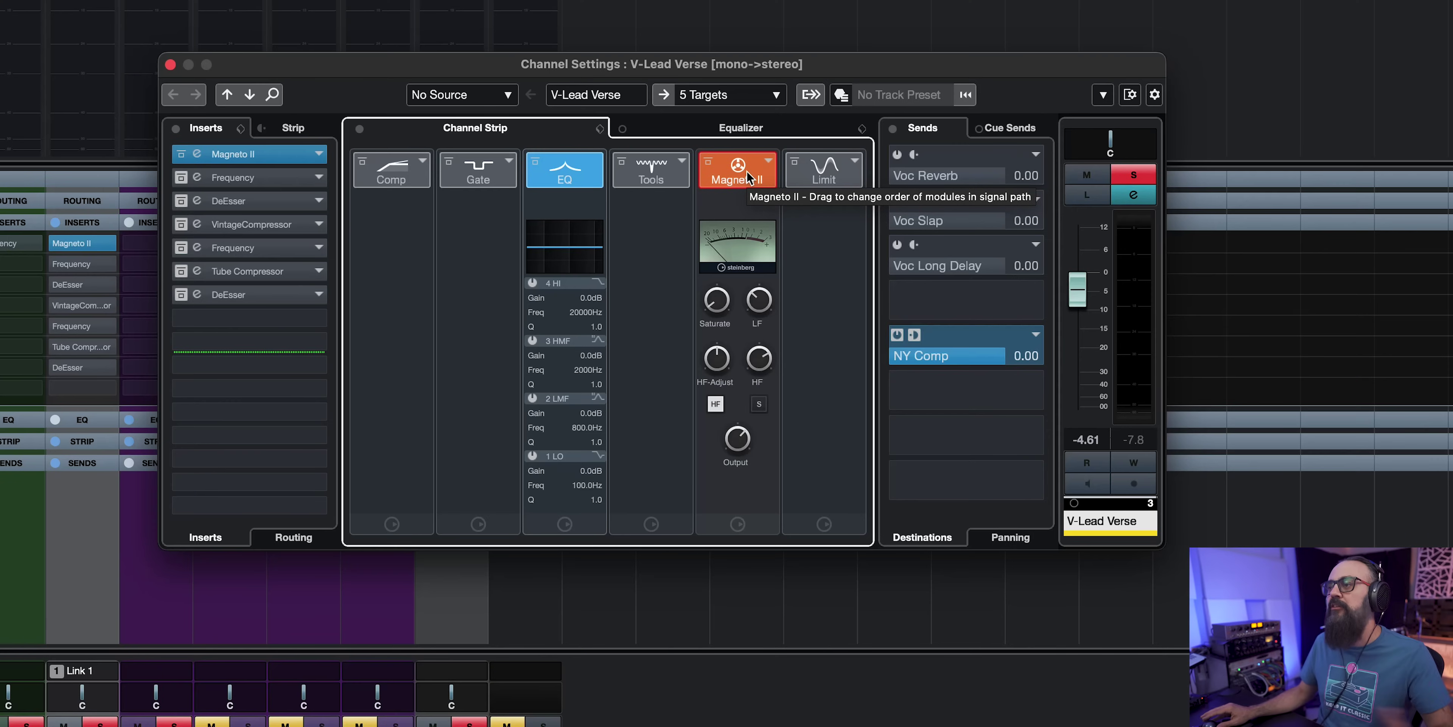
{"action": "left_click", "coordinate": [768, 162]}
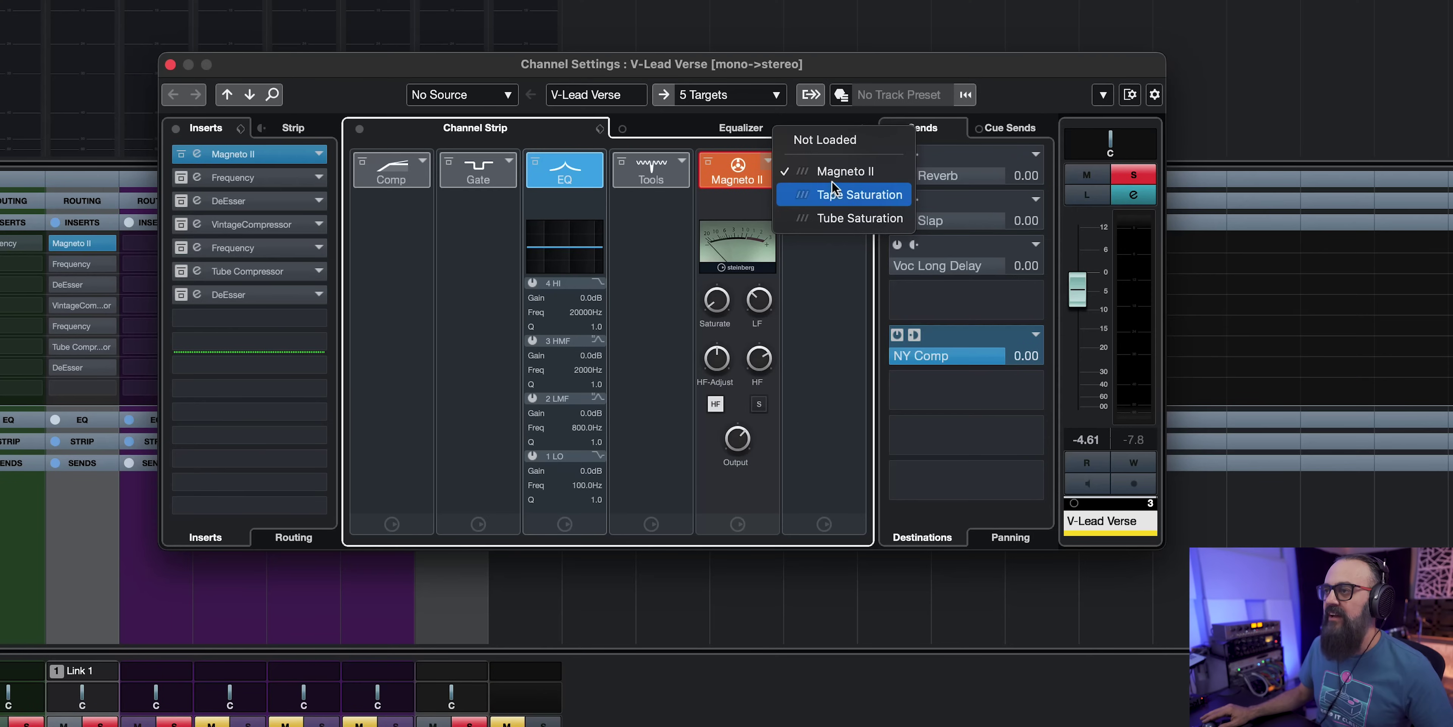
{"action": "left_click", "coordinate": [830, 283]}
{"action": "left_click_drag", "start_coordinate": [677, 172], "coordinate": [391, 168]}
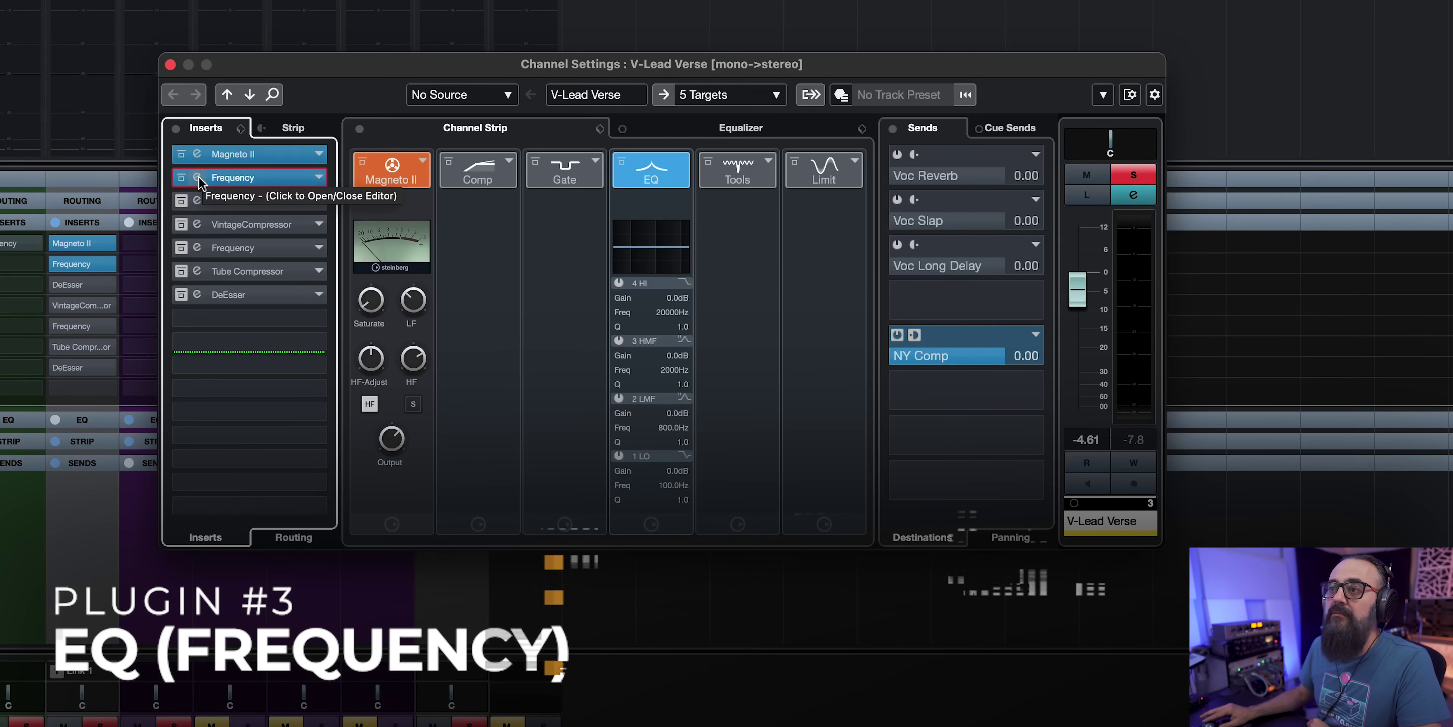
Open the Frequency EQ in insert 2 of V-Lead Verse, compare it bypassed and active during playback, and close it.
{"action": "left_click", "coordinate": [197, 177]}
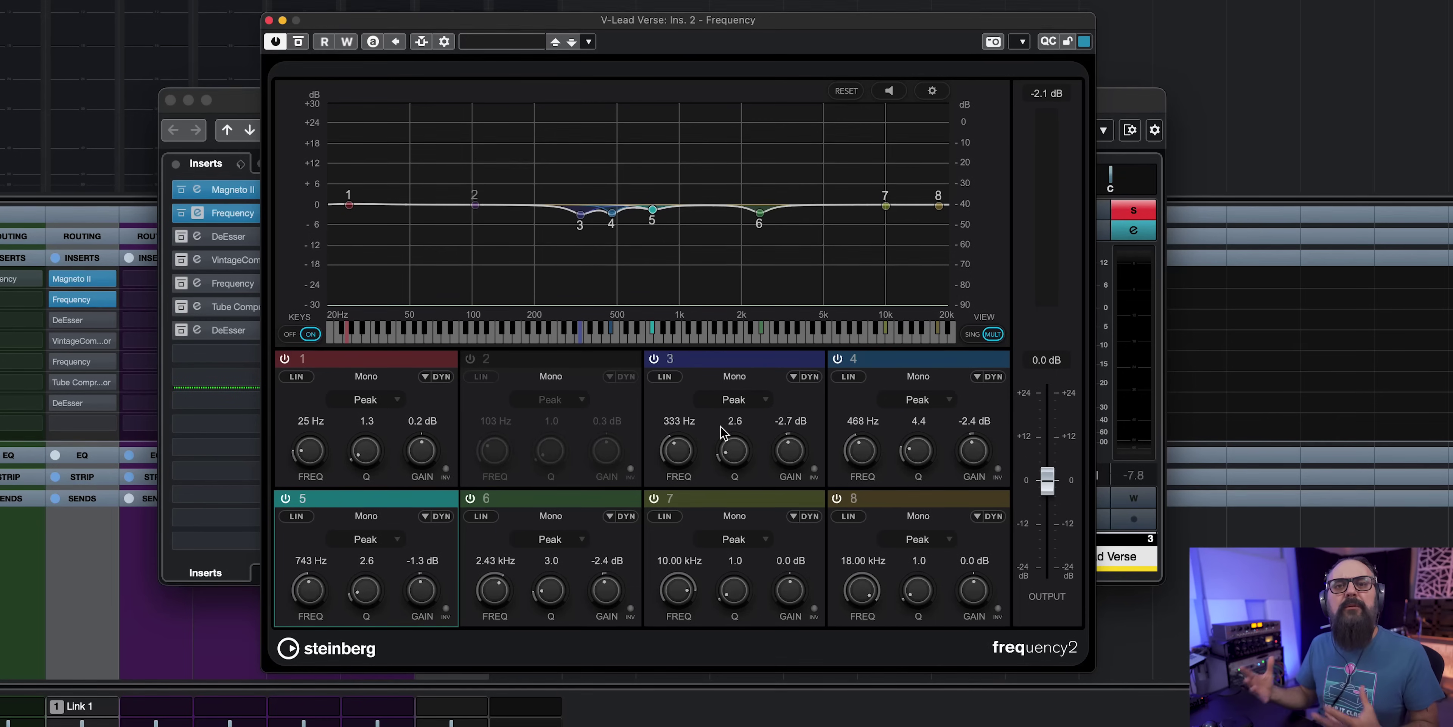
{"action": "key", "text": "space"}
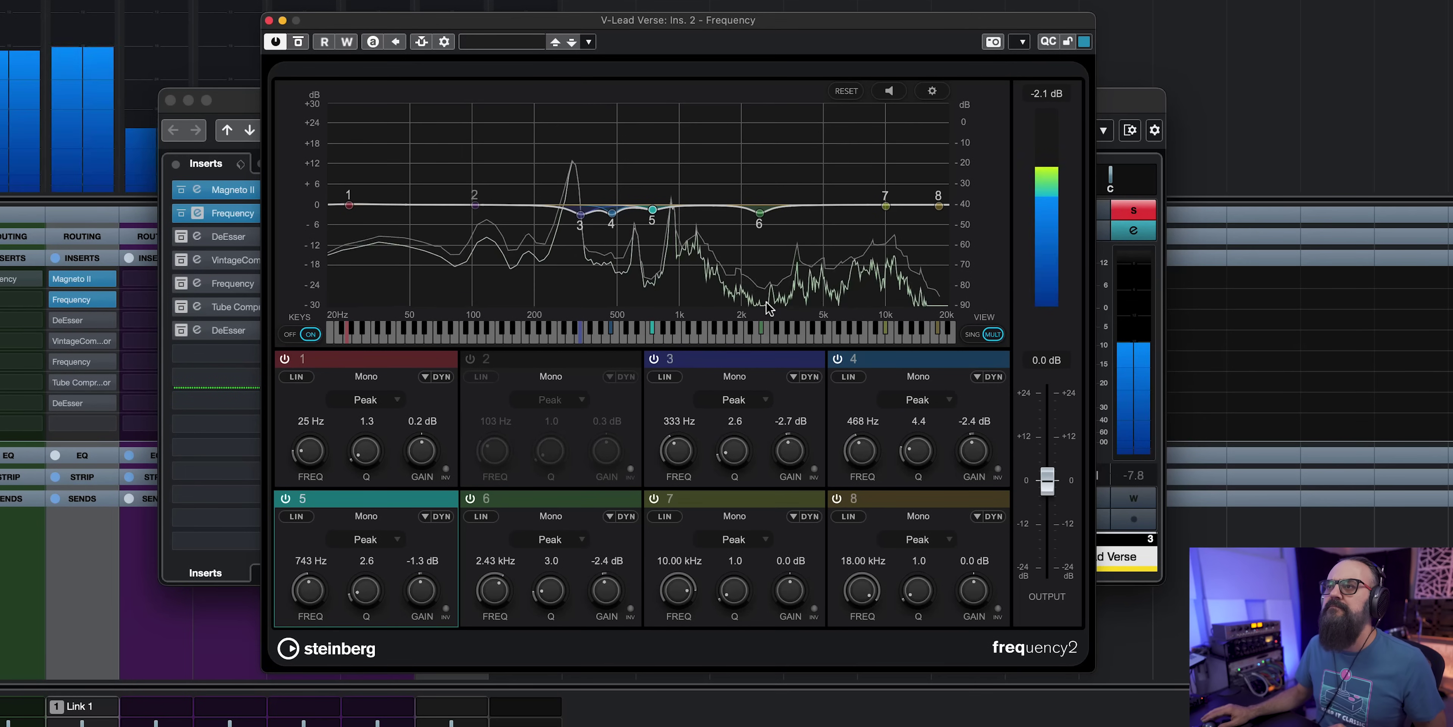
{"action": "left_click", "coordinate": [299, 42]}
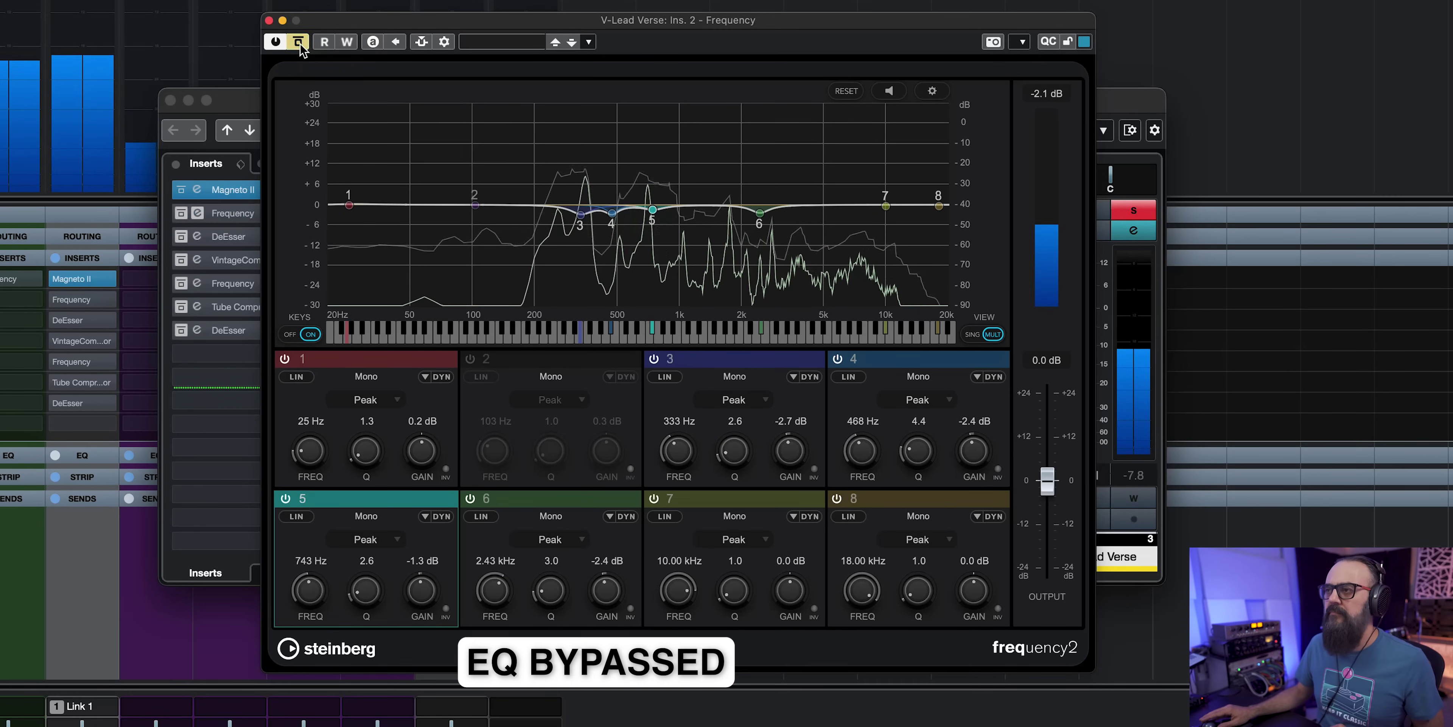
{"action": "left_click", "coordinate": [300, 44]}
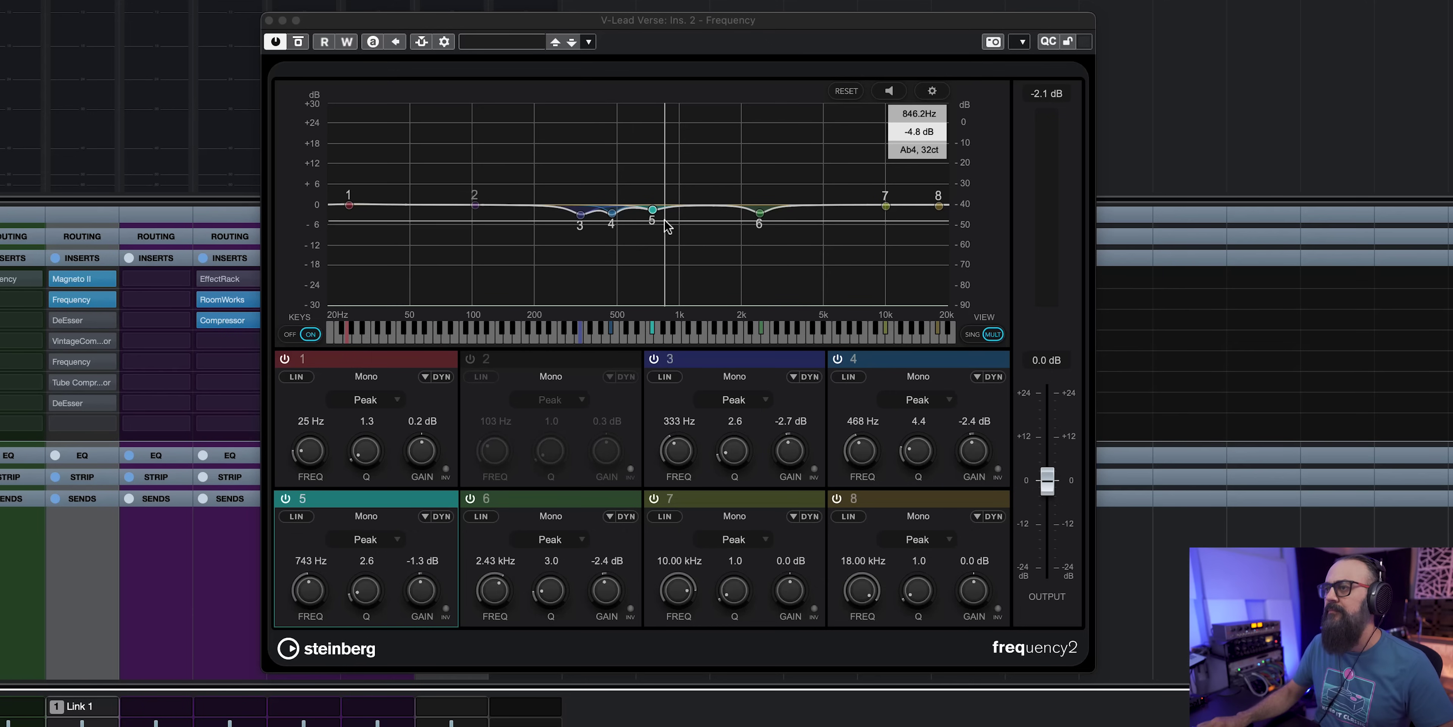
{"action": "key", "text": "space"}
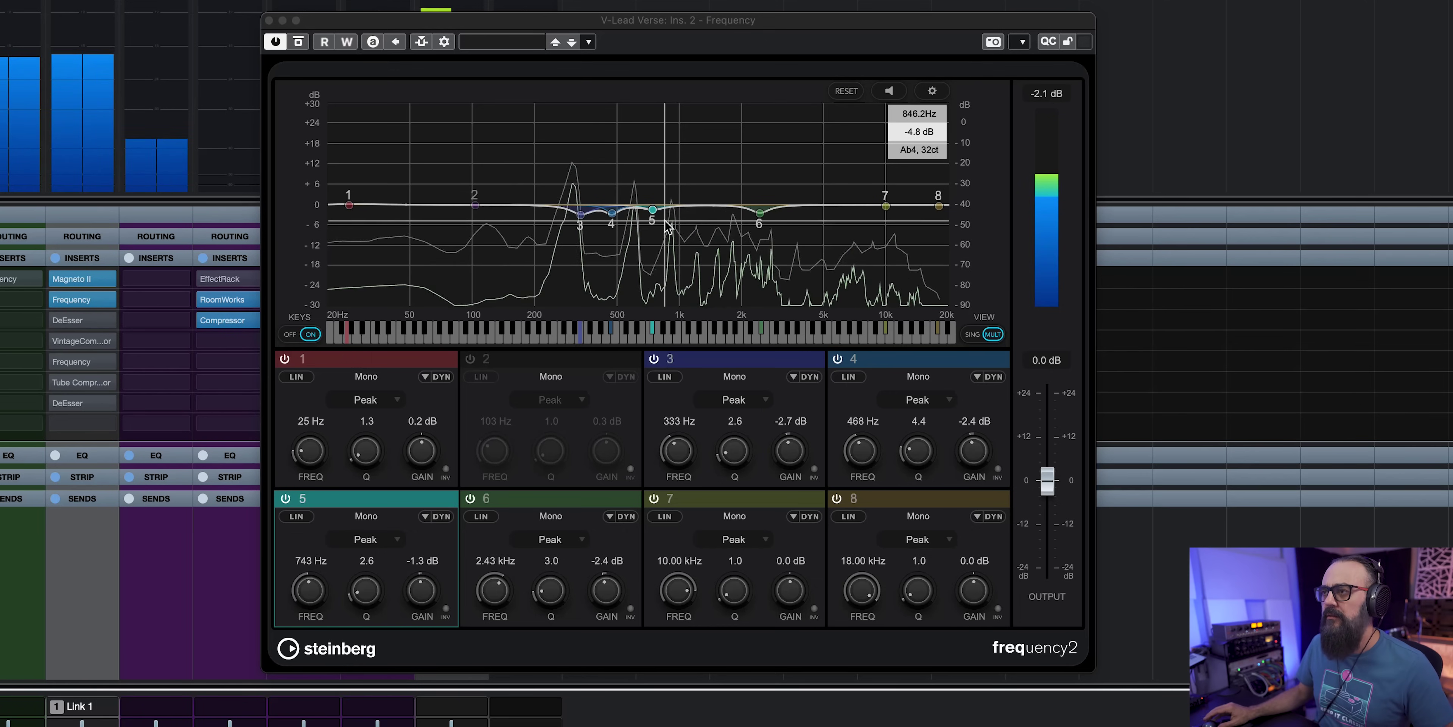
{"action": "left_click", "coordinate": [297, 43]}
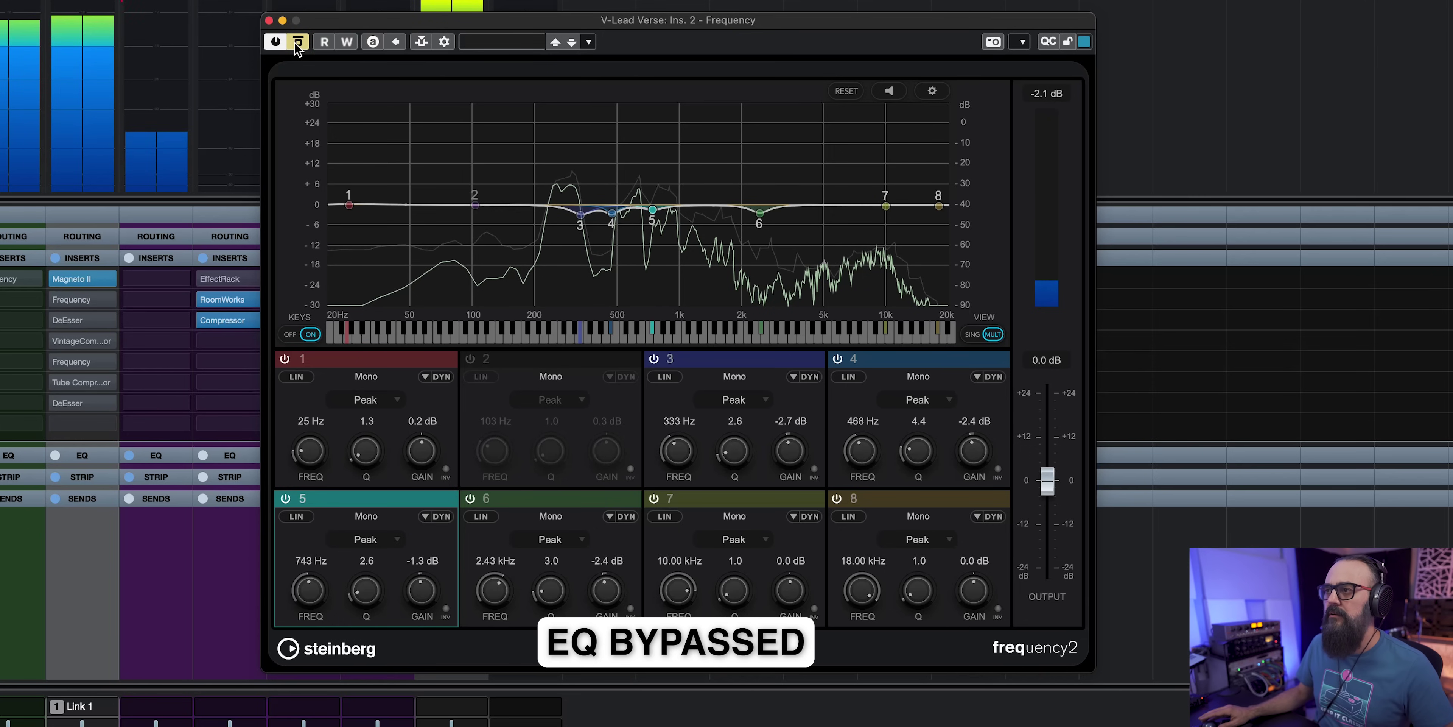
{"action": "left_click", "coordinate": [297, 43]}
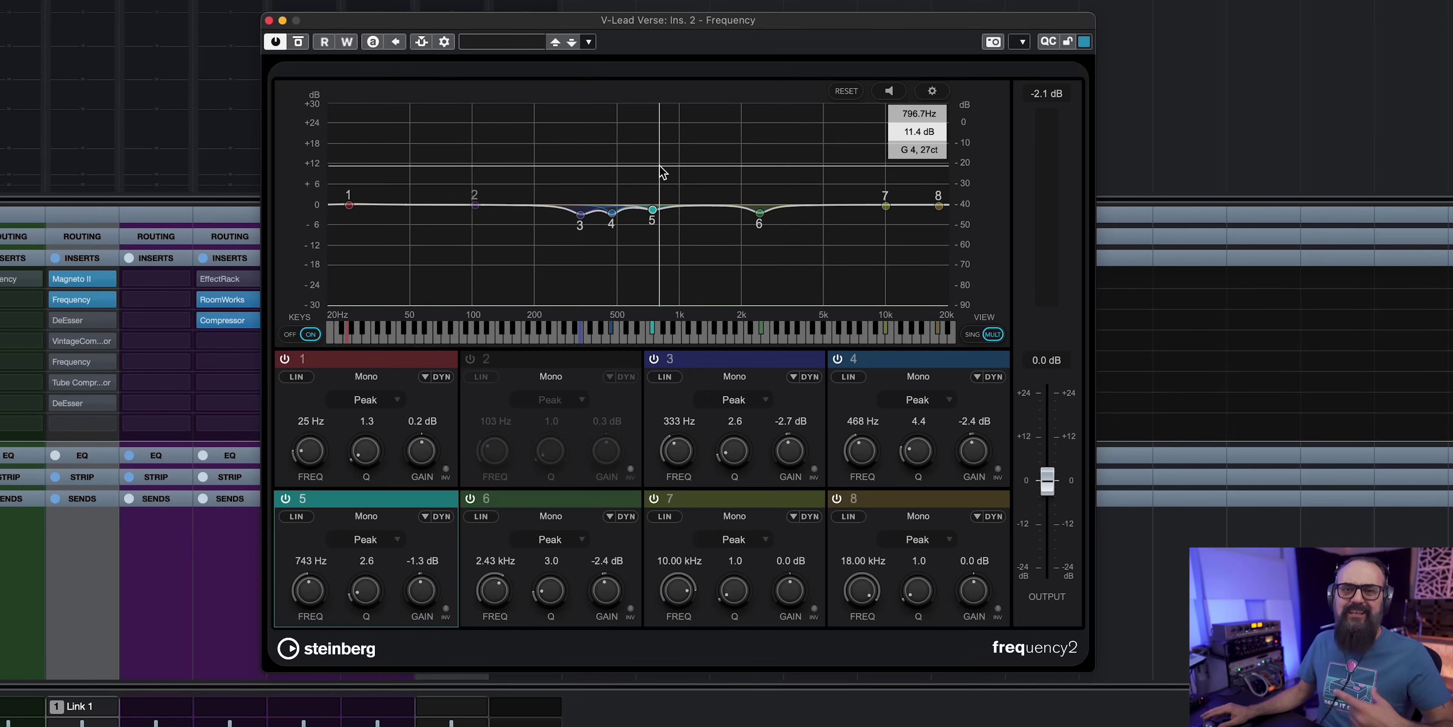
{"action": "left_click", "coordinate": [268, 22]}
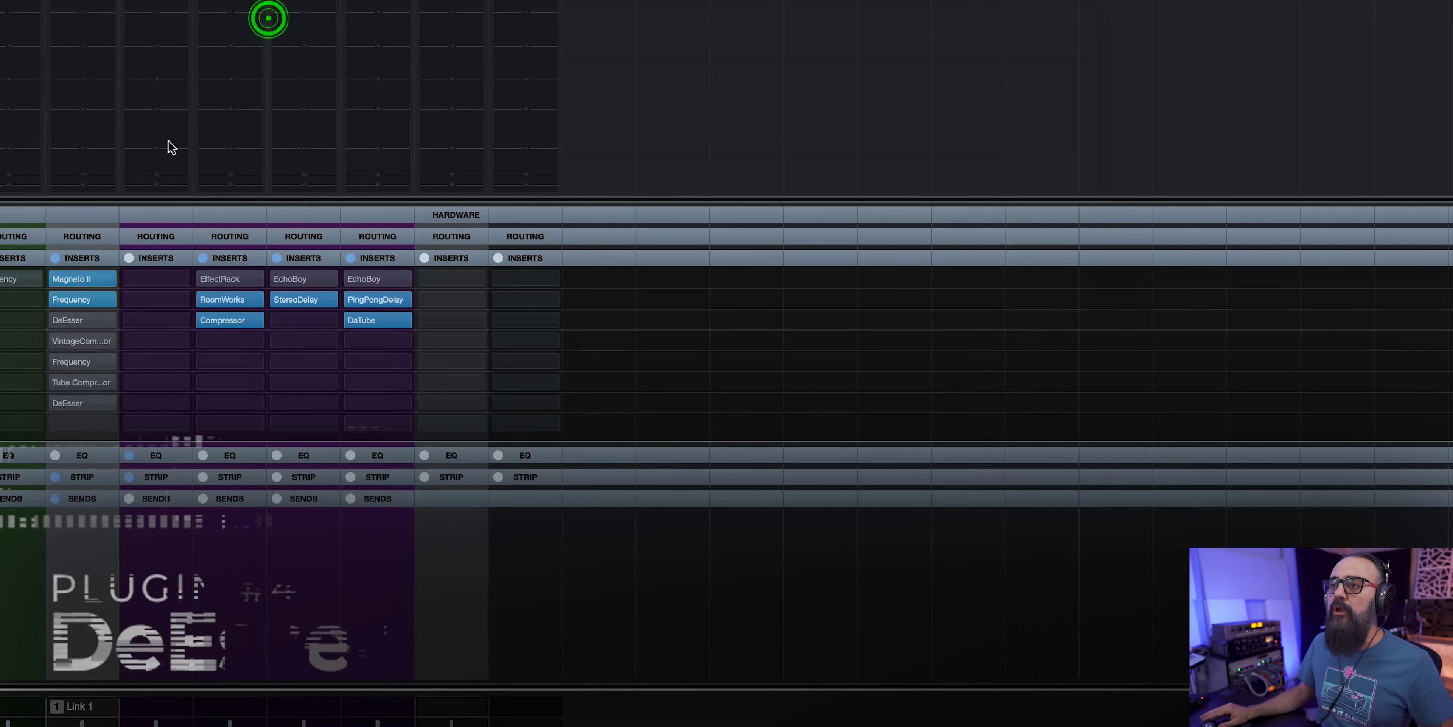
Open the DeEsser in insert 3 of V-Lead Verse, activate it, compare it with bypass during playback, and close it.
{"action": "left_click", "coordinate": [82, 319]}
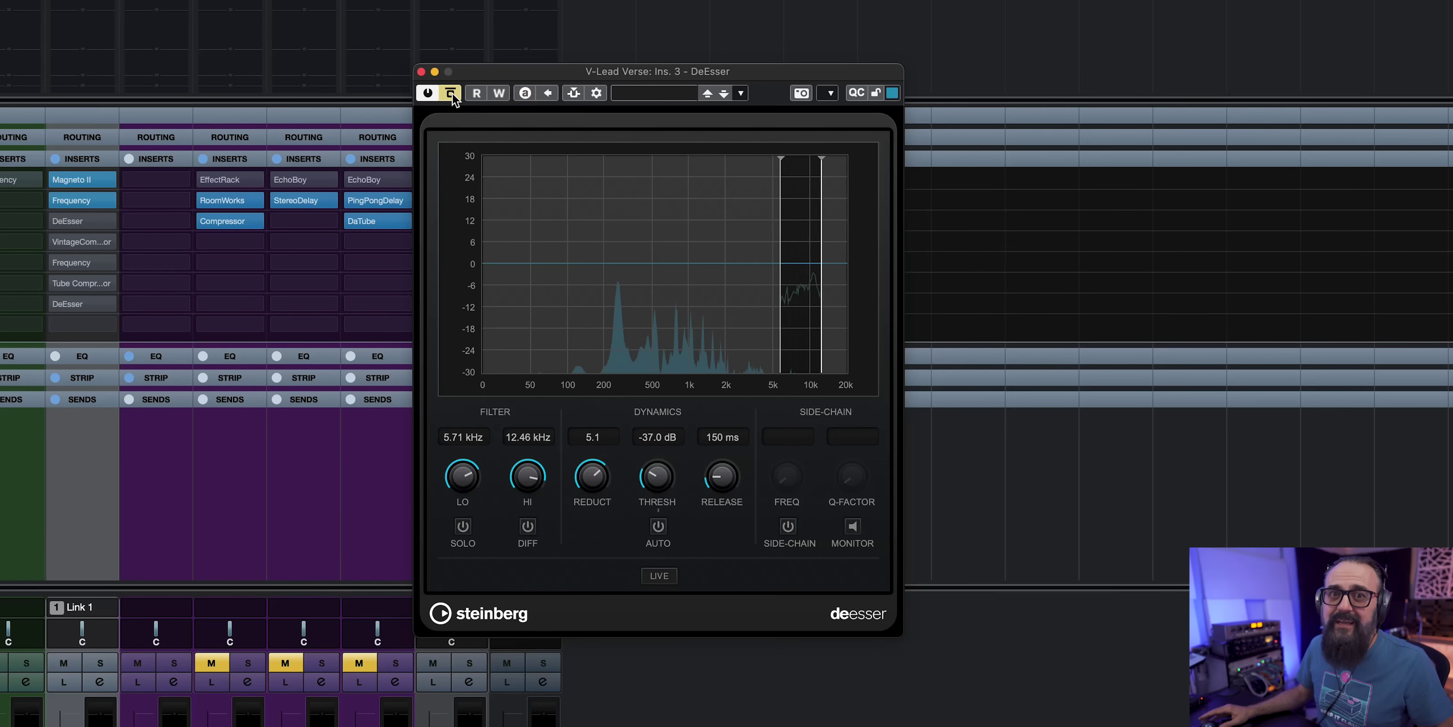
{"action": "left_click", "coordinate": [451, 93]}
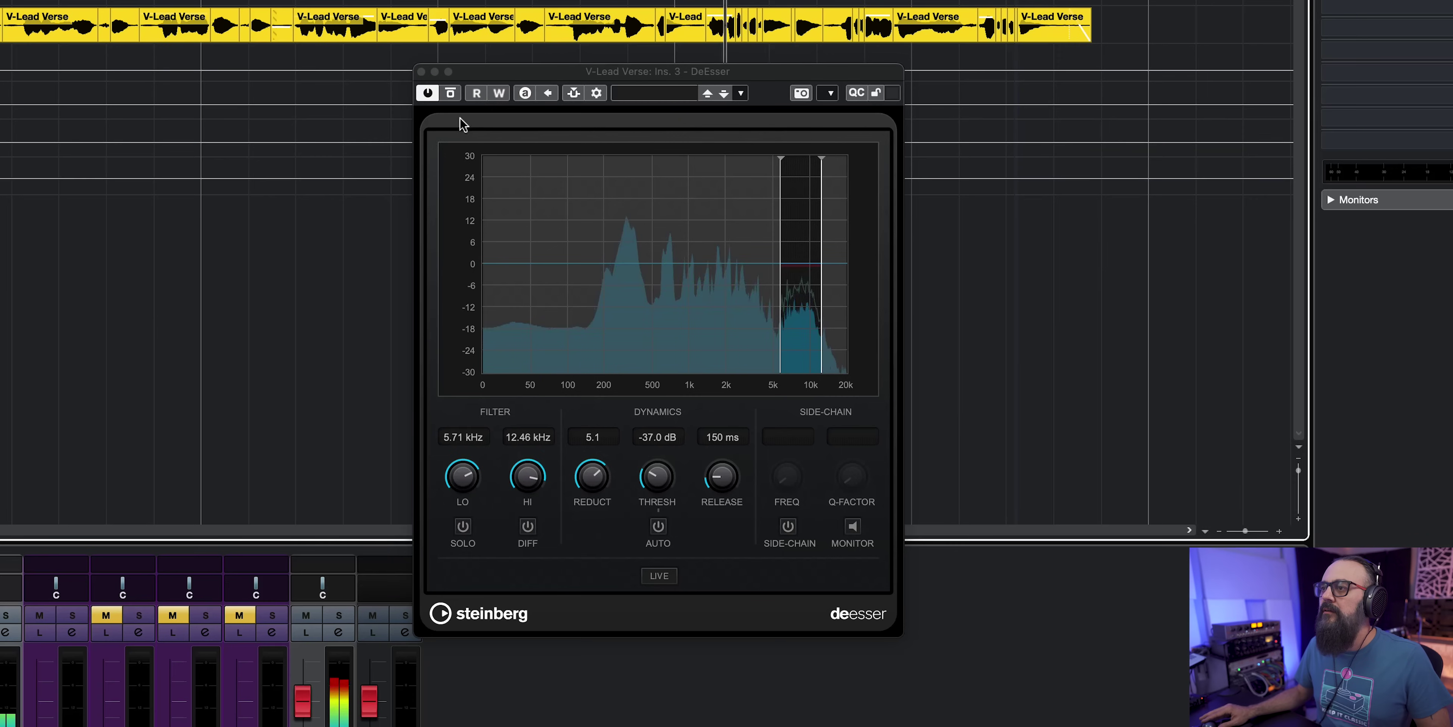
{"action": "left_click", "coordinate": [451, 94]}
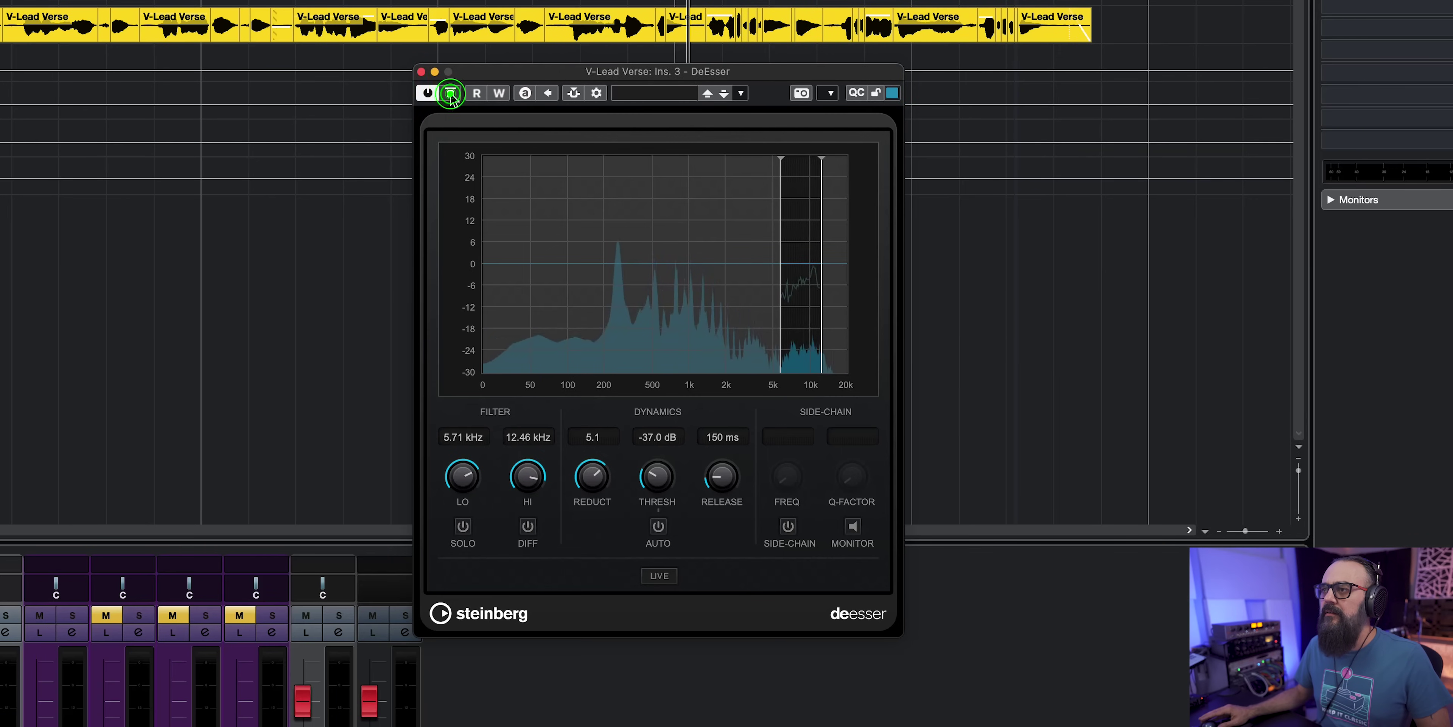
{"action": "left_click", "coordinate": [451, 93]}
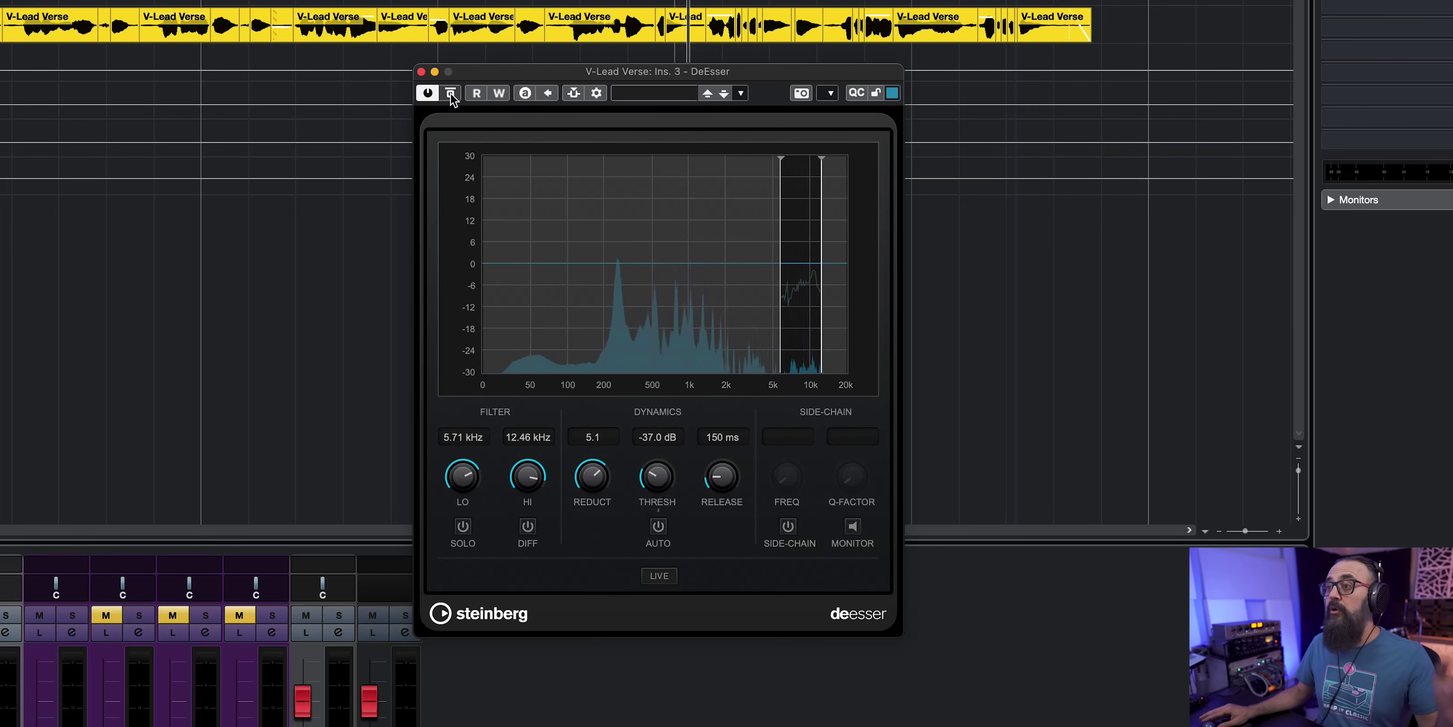
{"action": "left_click", "coordinate": [421, 72]}
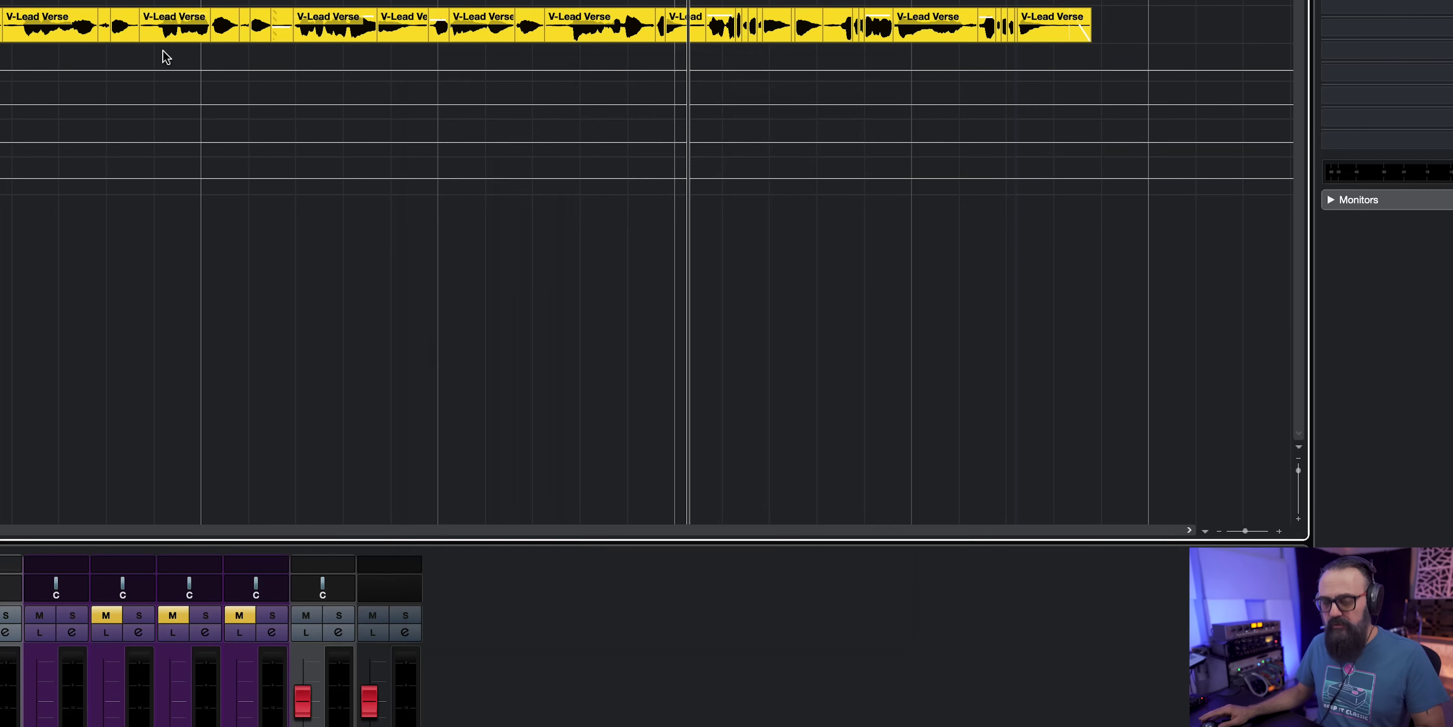
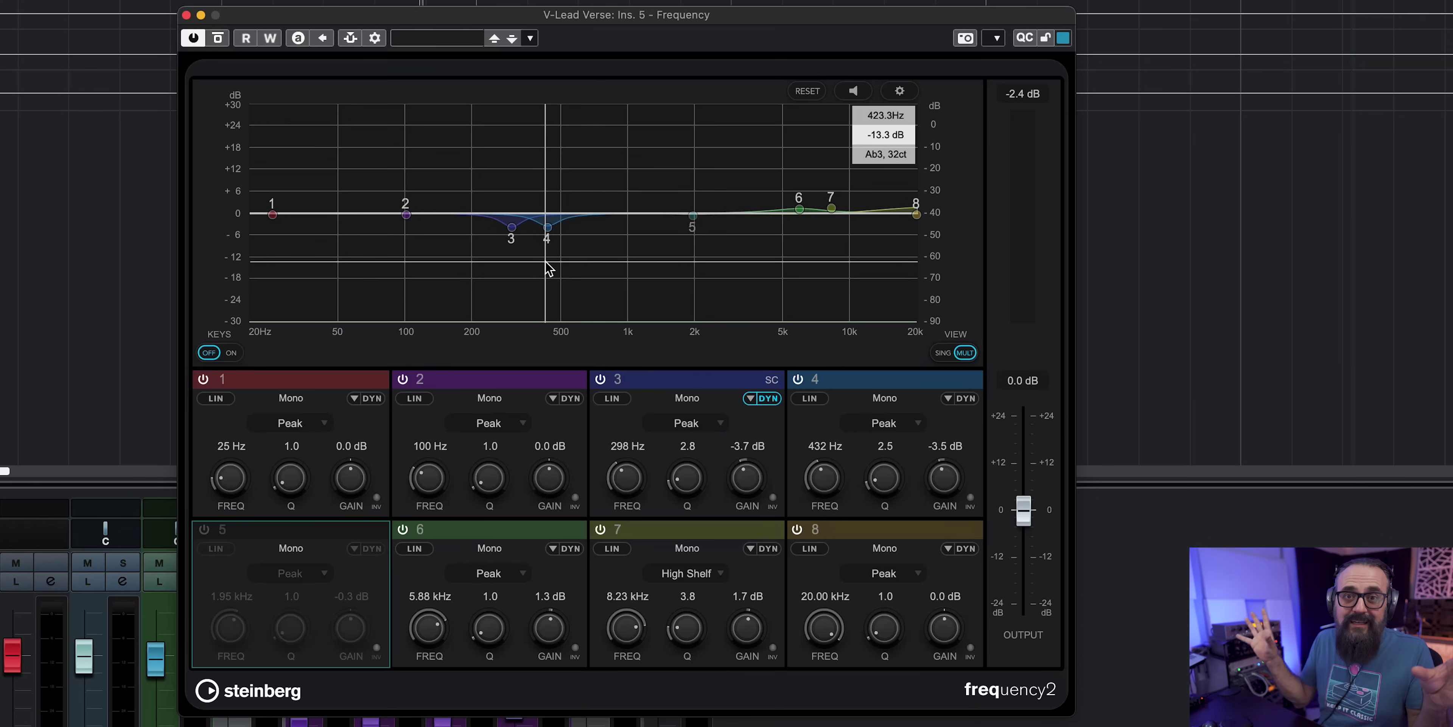
Play the vocal and compare the insert 5 Frequency EQ bypassed and active.
{"action": "key", "text": "space"}
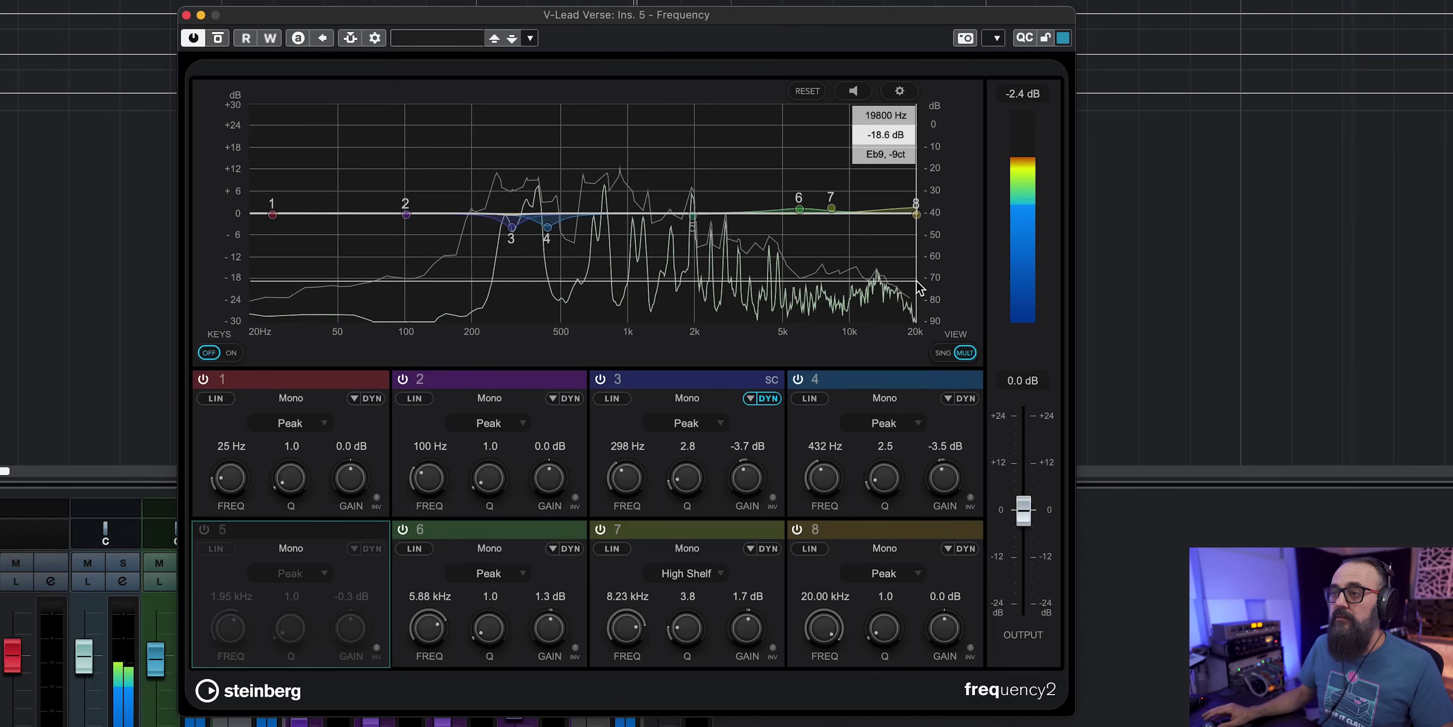
{"action": "left_click", "coordinate": [217, 39]}
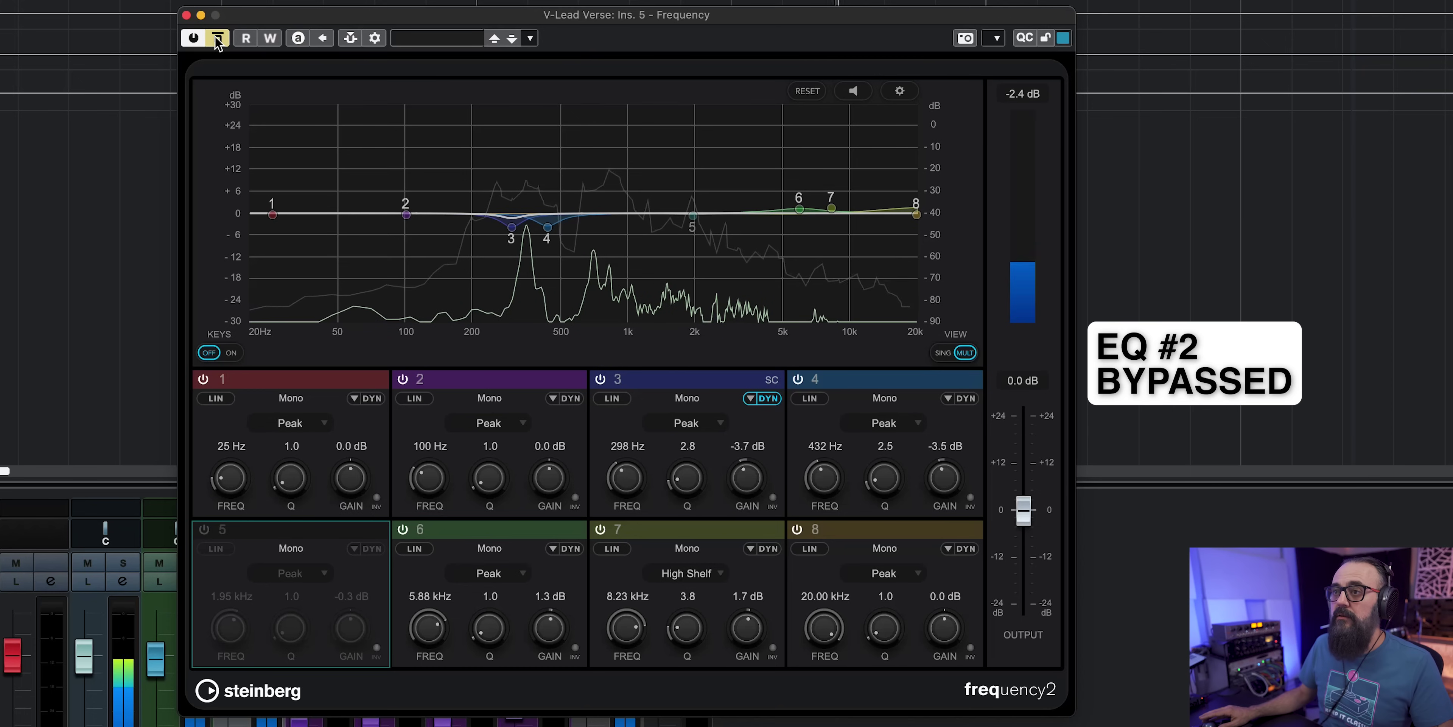
{"action": "left_click", "coordinate": [217, 39]}
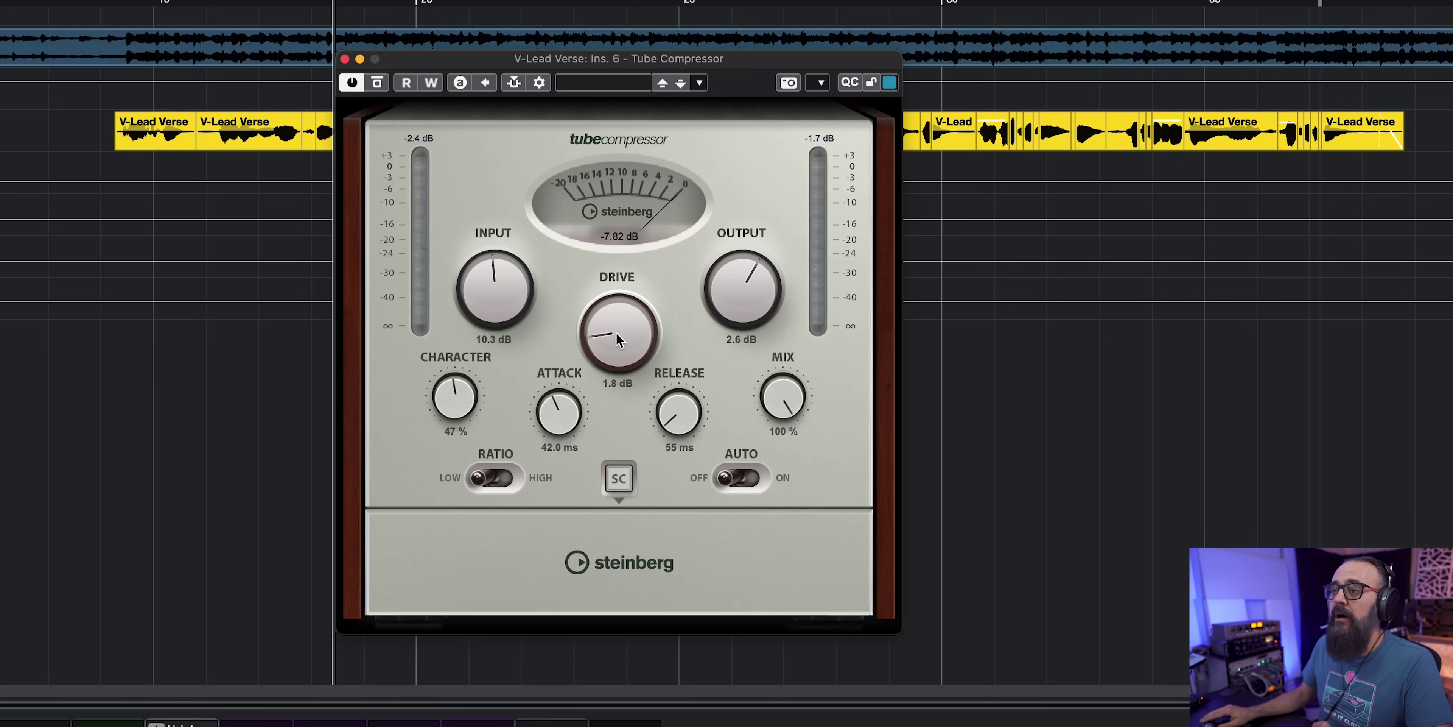
Set the Tube Compressor's attack to 40.0 ms and compare the compressor bypassed and active during playback.
{"action": "left_click_drag", "start_coordinate": [559, 412], "coordinate": [557, 419]}
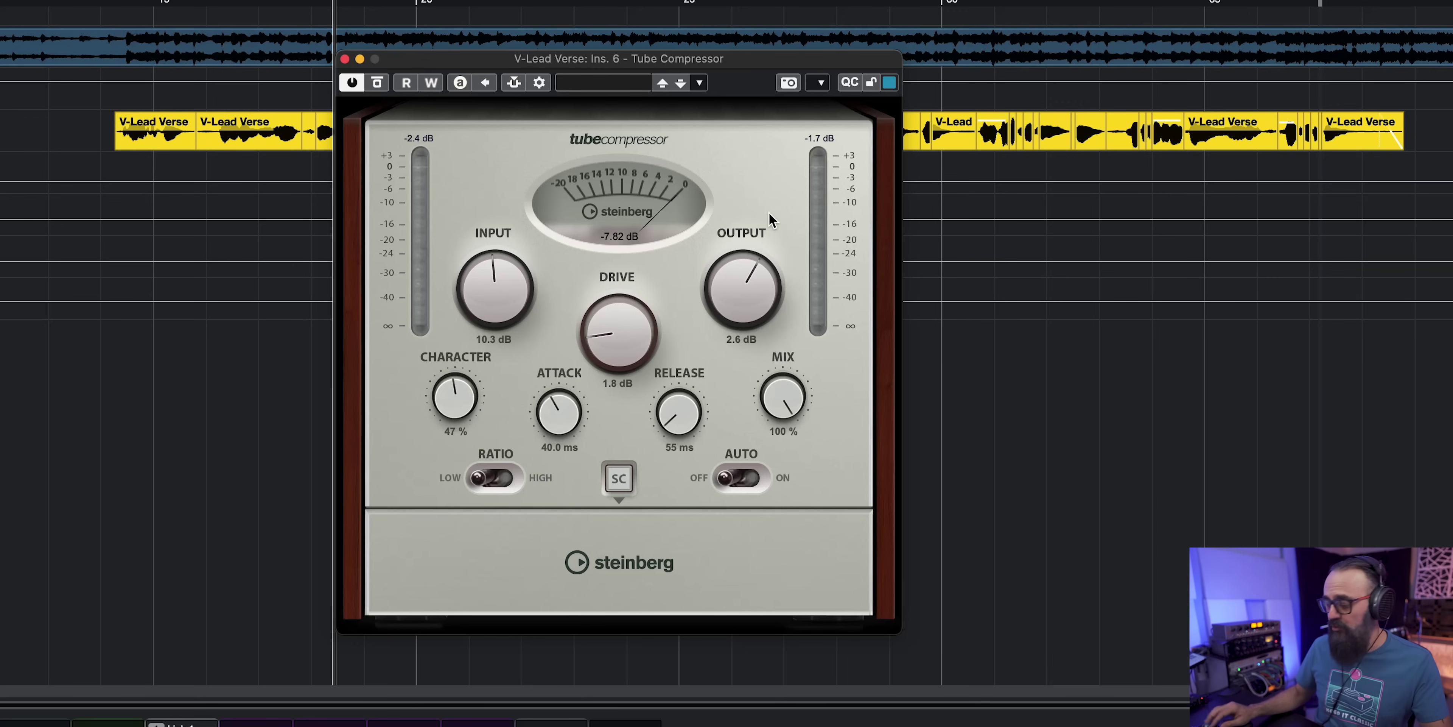
{"action": "key", "text": "space"}
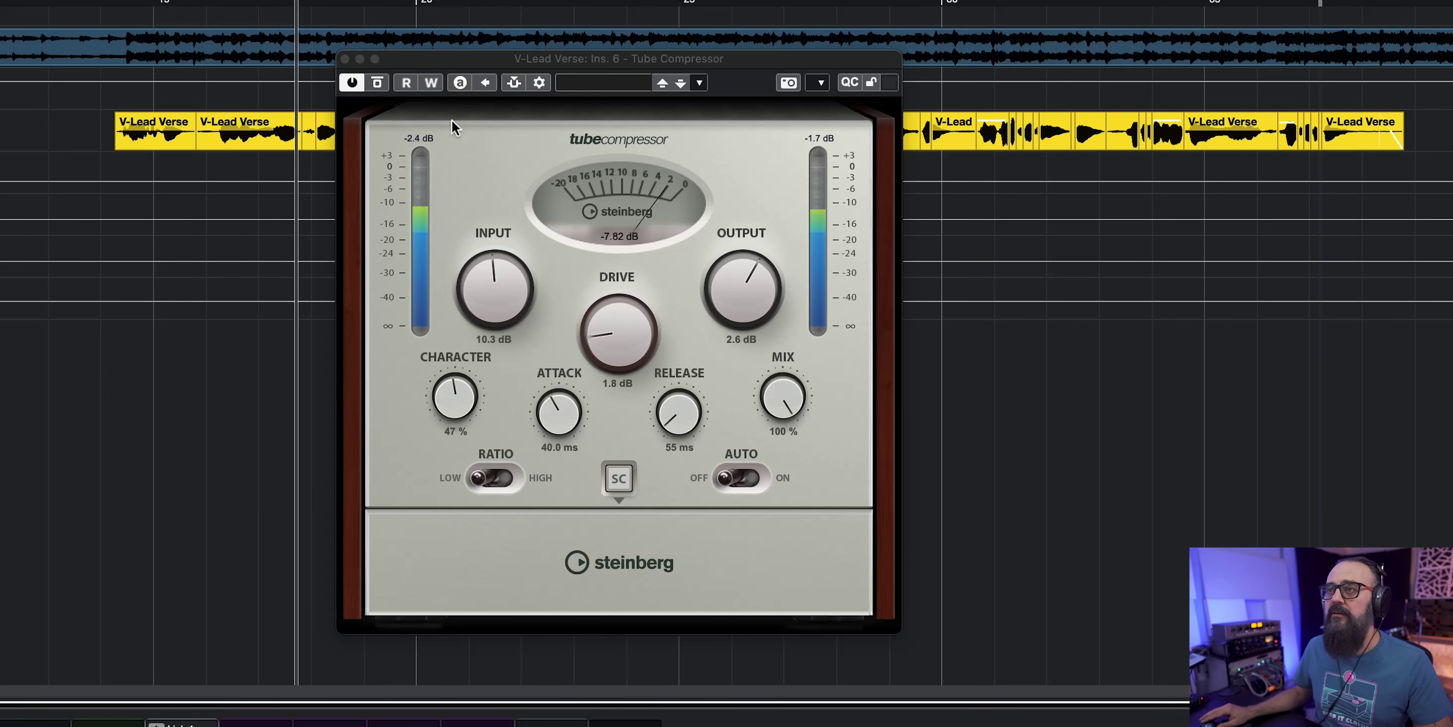
{"action": "left_click", "coordinate": [375, 82]}
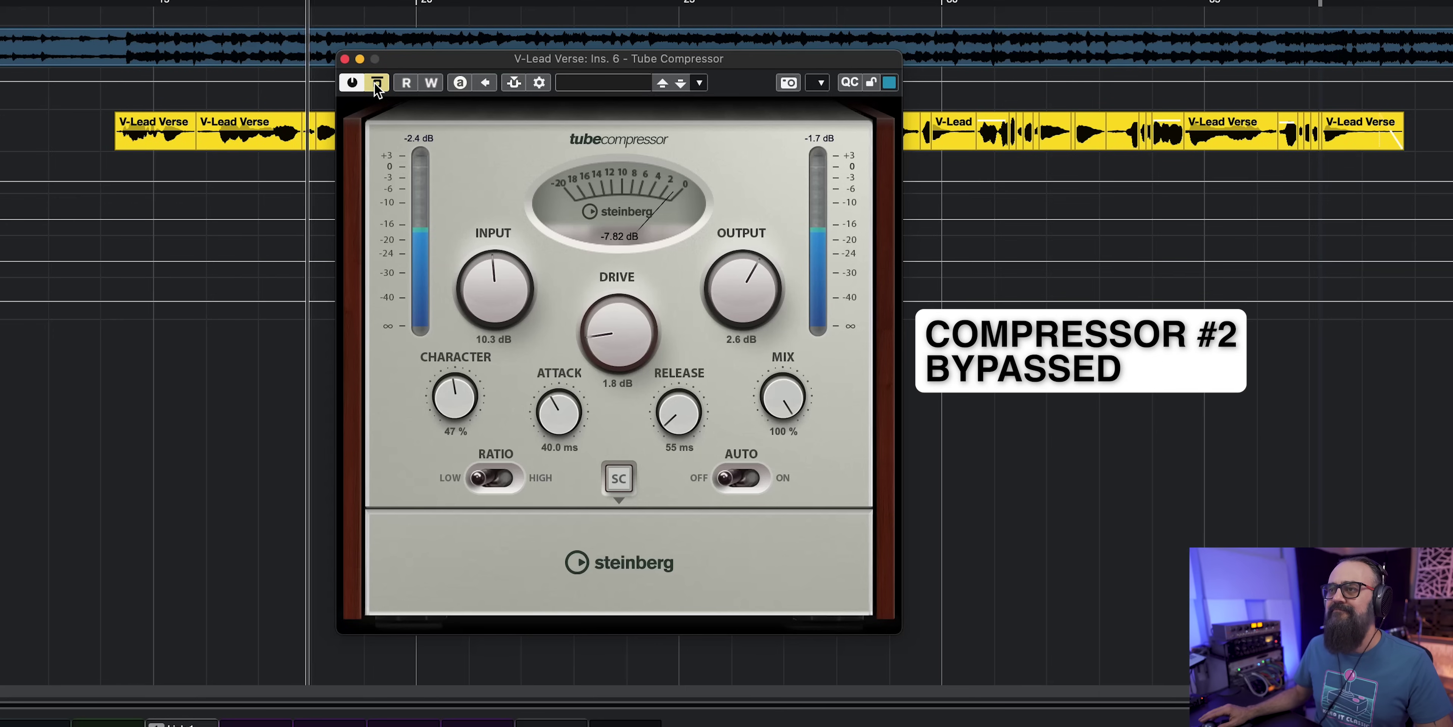
{"action": "left_click", "coordinate": [375, 83]}
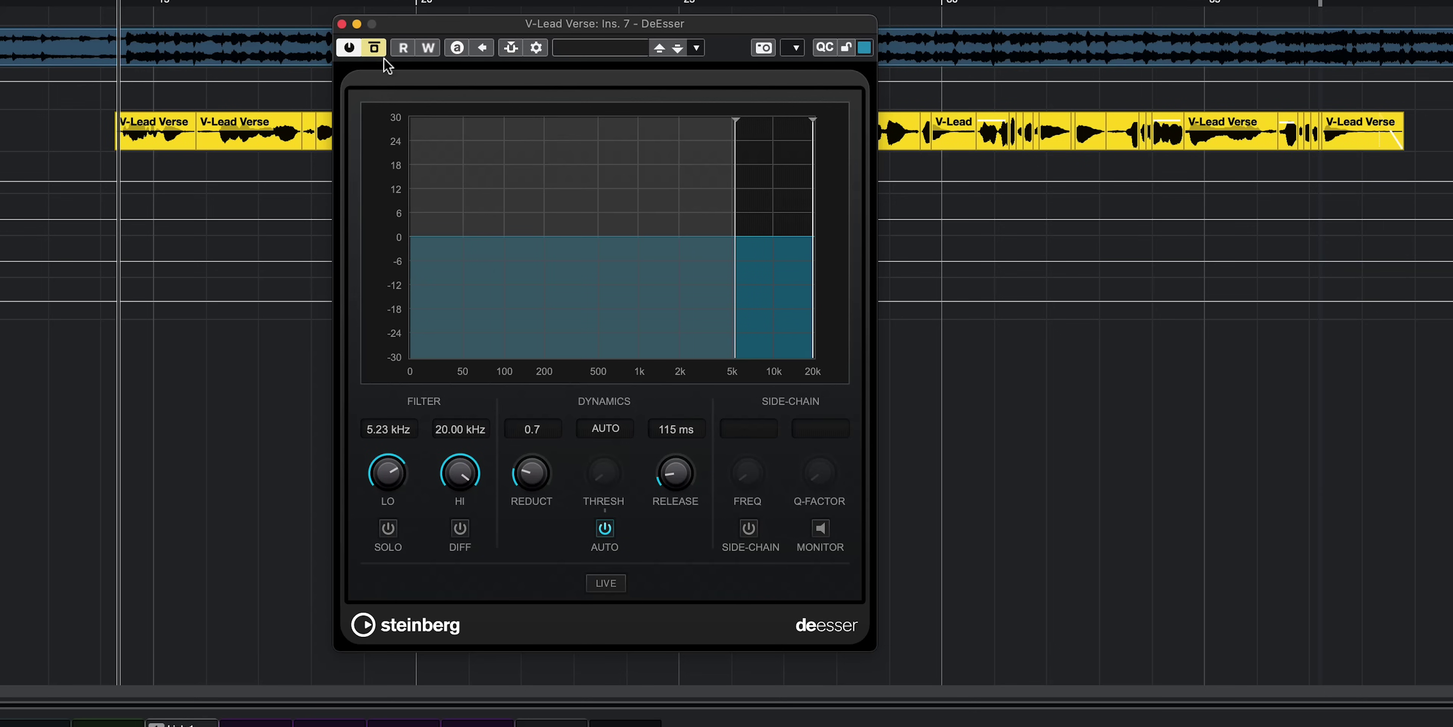
Switch the insert 7 DeEsser on and back to bypass, and close its window.
{"action": "left_click", "coordinate": [374, 47]}
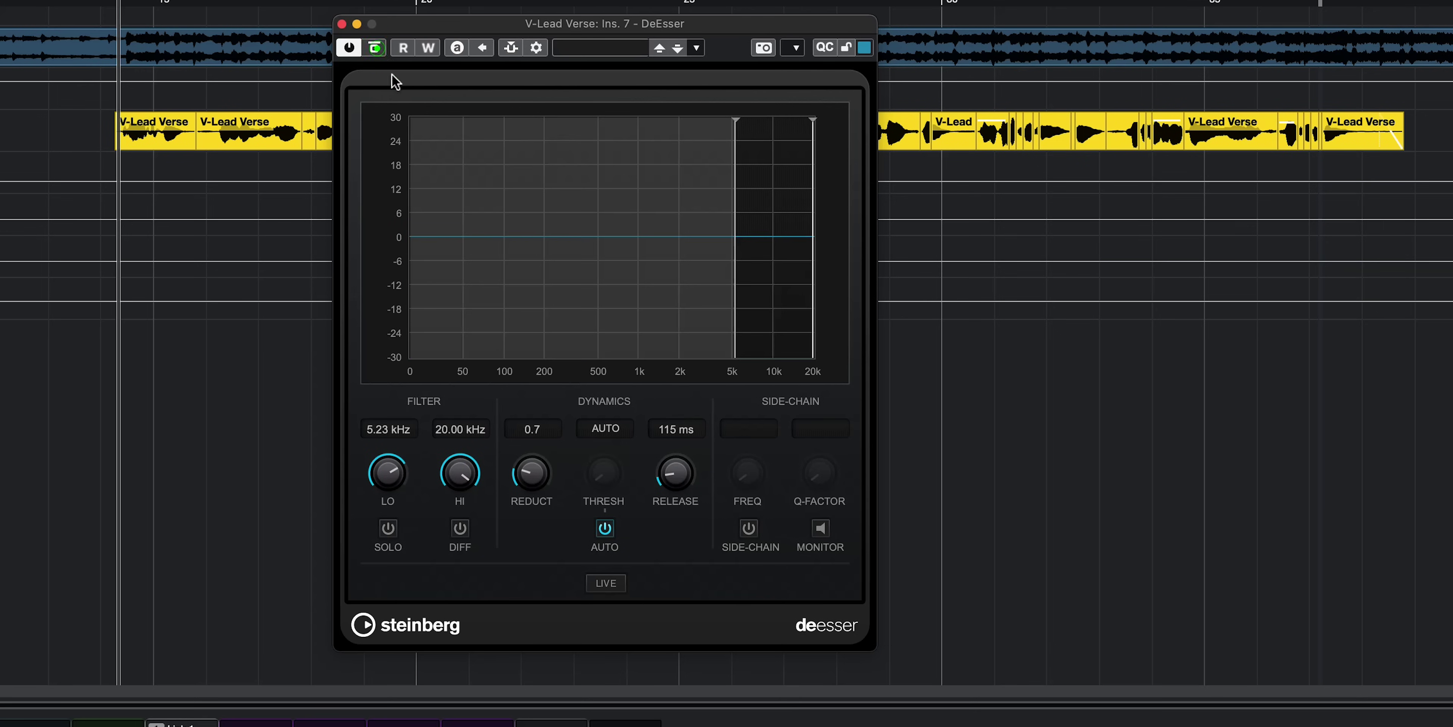
{"action": "left_click", "coordinate": [374, 47]}
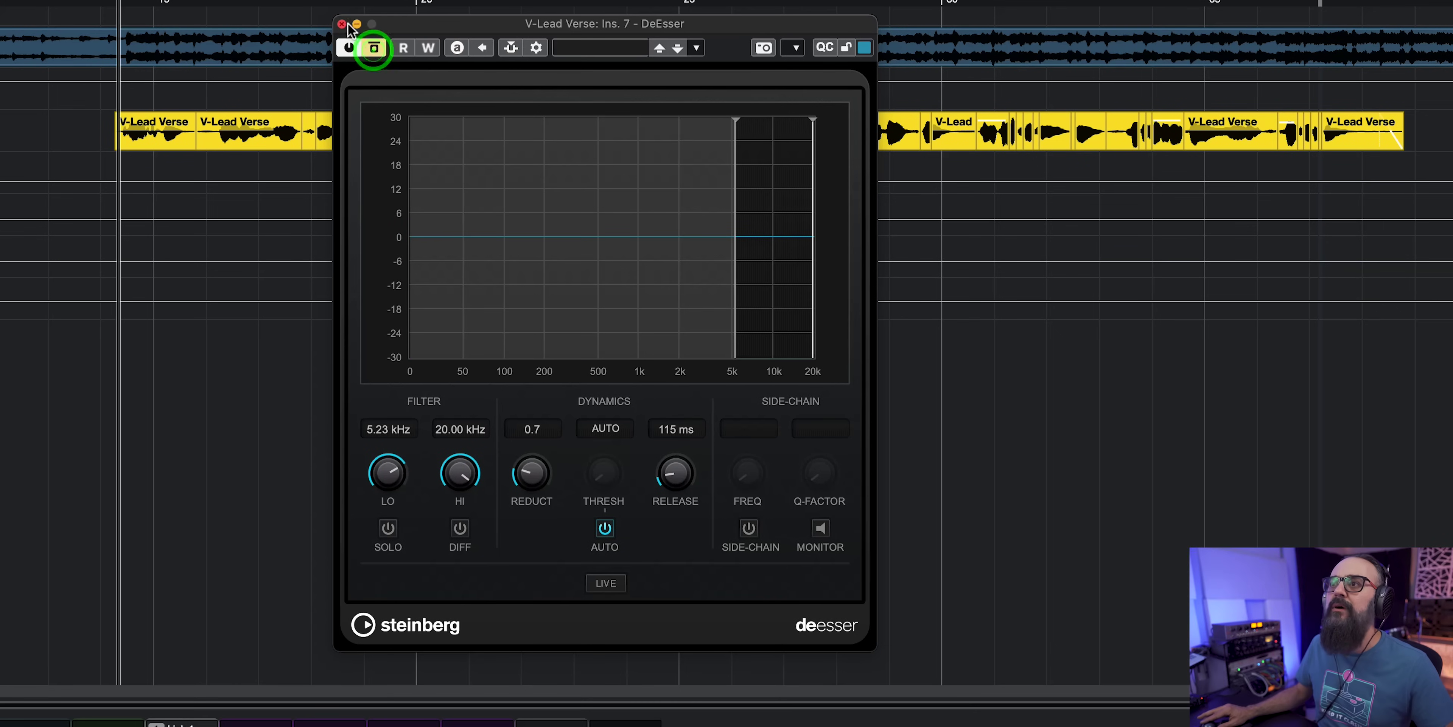
{"action": "left_click", "coordinate": [342, 24]}
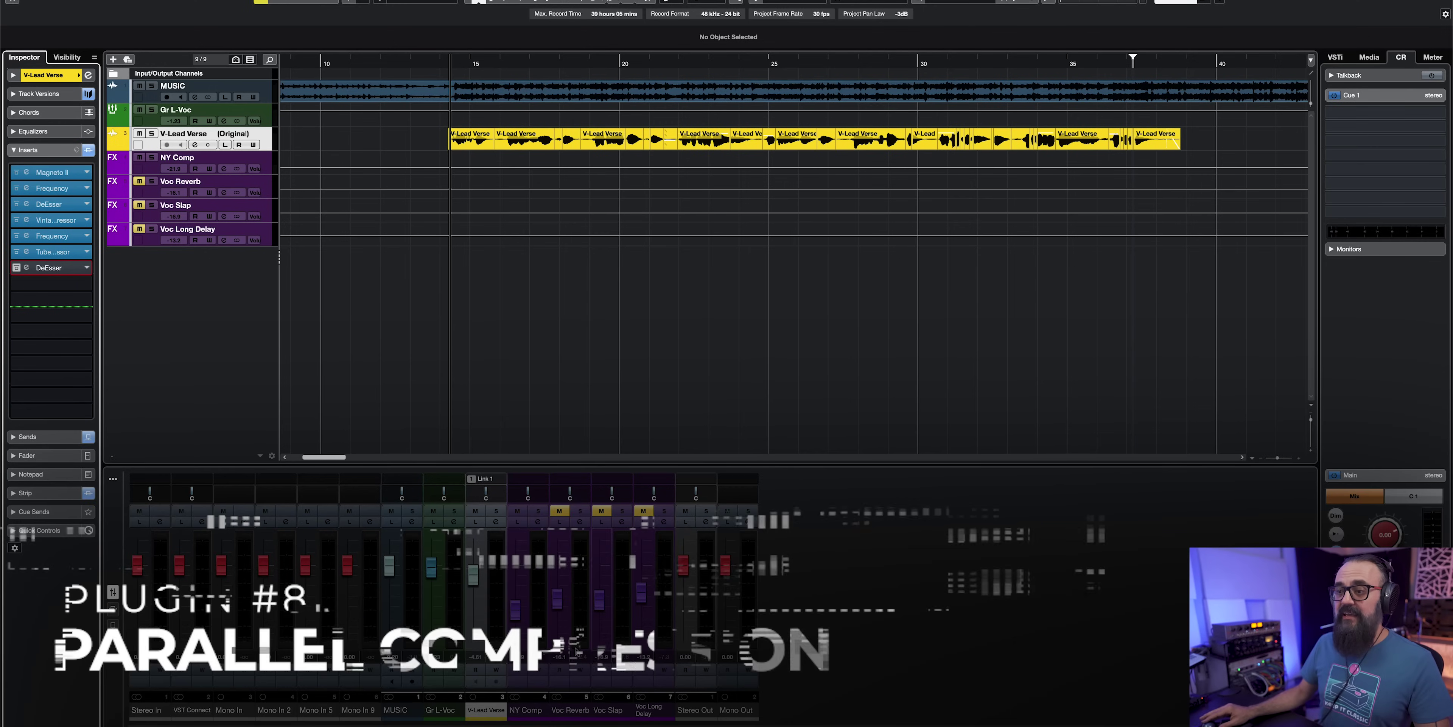
Select the NY Comp effects track used for parallel compression.
{"action": "left_click", "coordinate": [526, 710]}
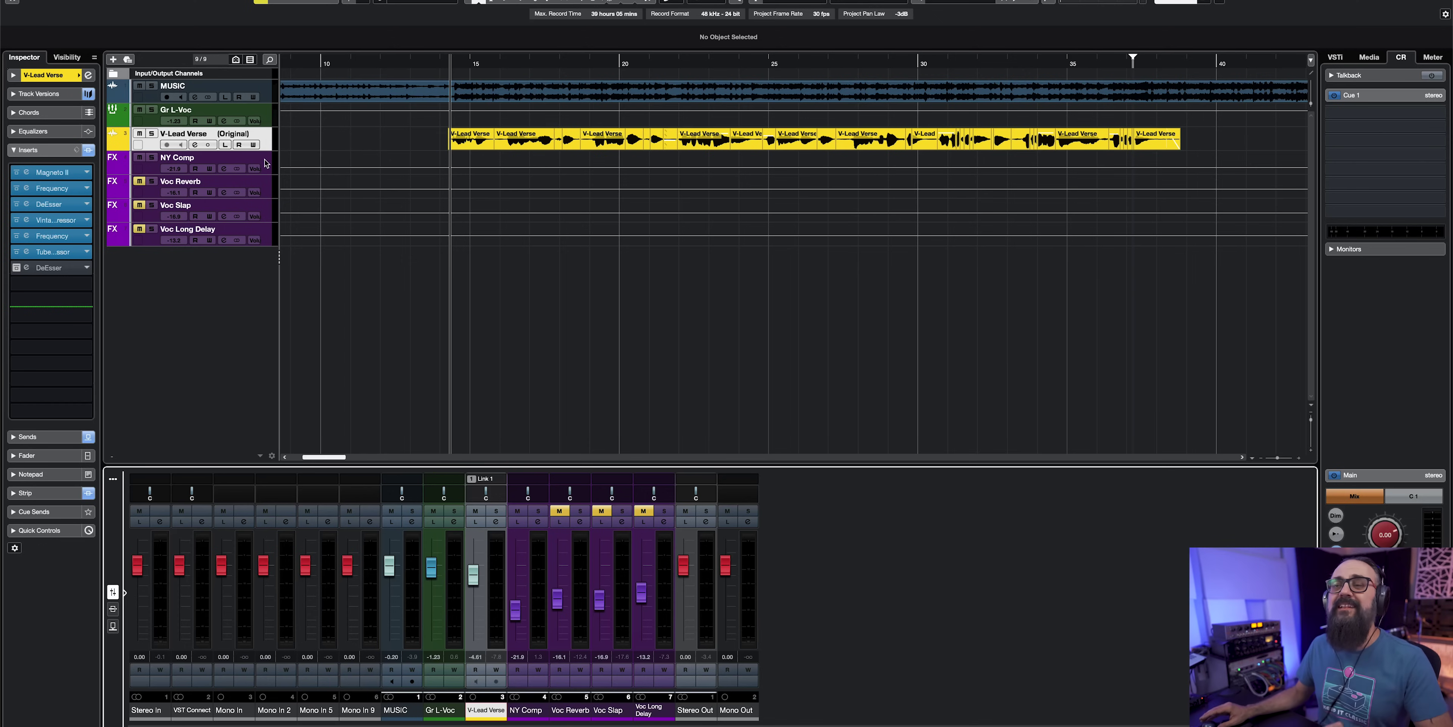
{"action": "left_click", "coordinate": [265, 134]}
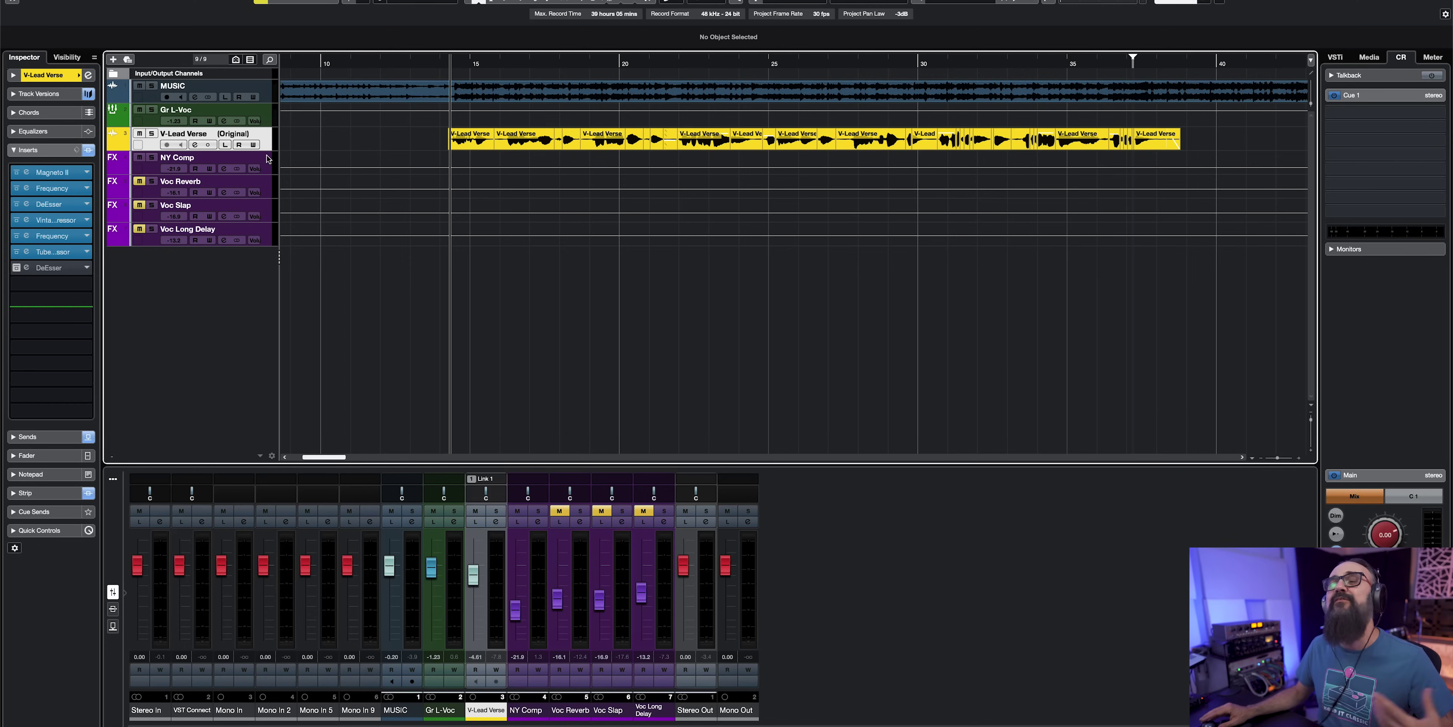
{"action": "left_click", "coordinate": [268, 158]}
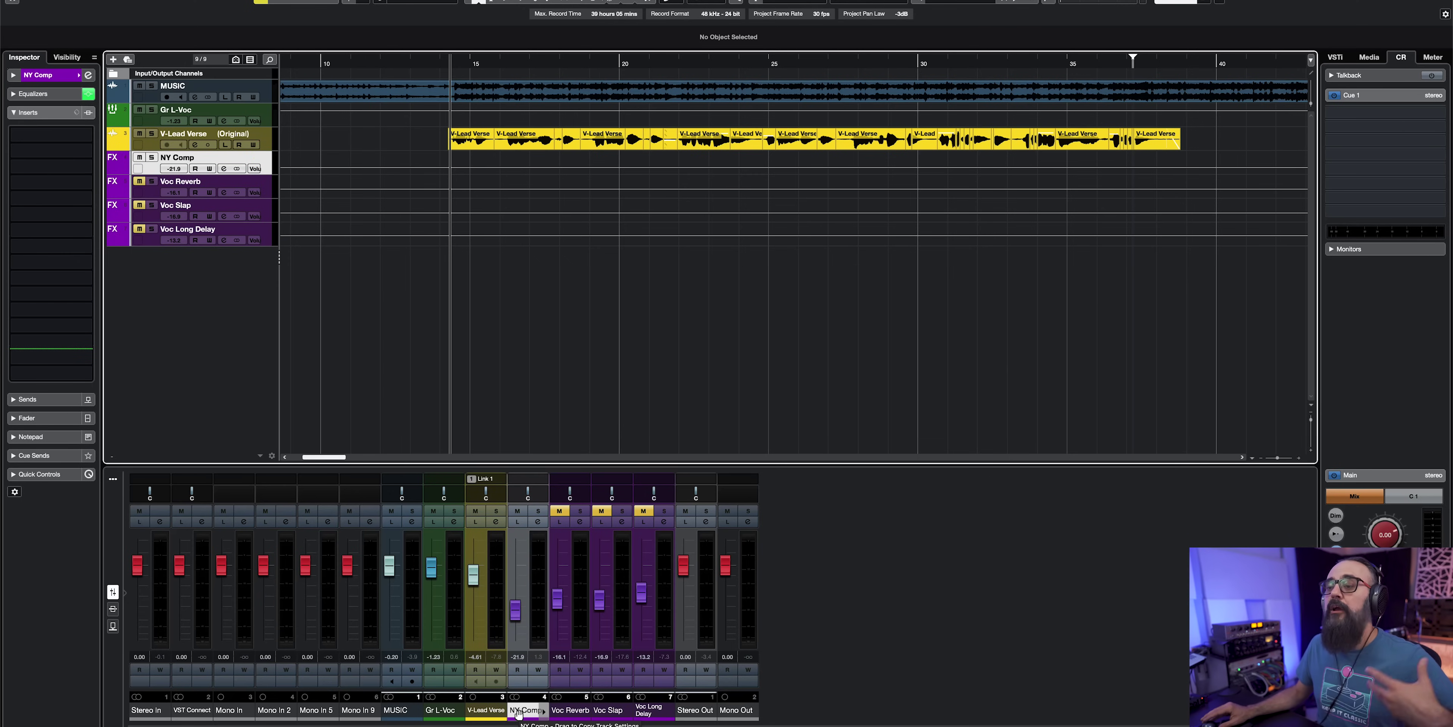
Set the NY Comp channel's fader to -21.3 dB.
{"action": "key", "text": "Up"}
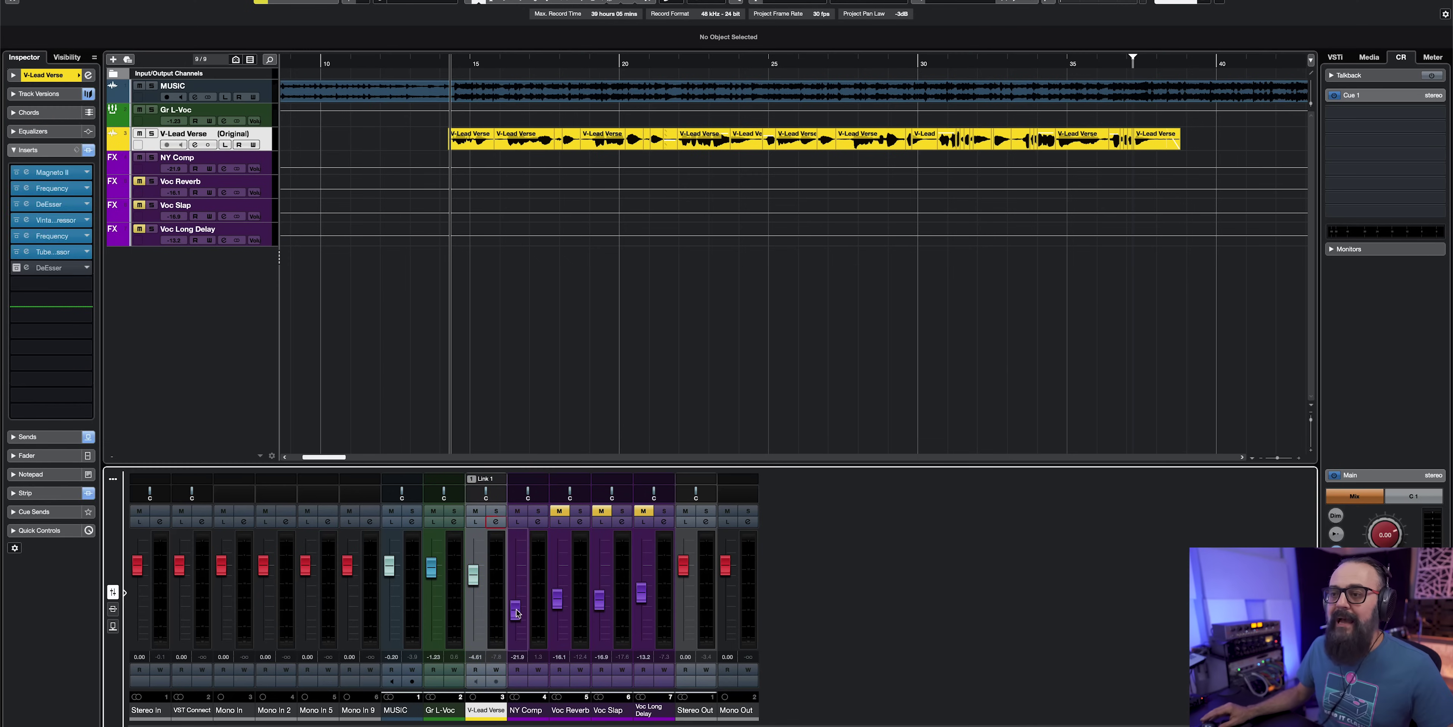
{"action": "left_click", "coordinate": [524, 705]}
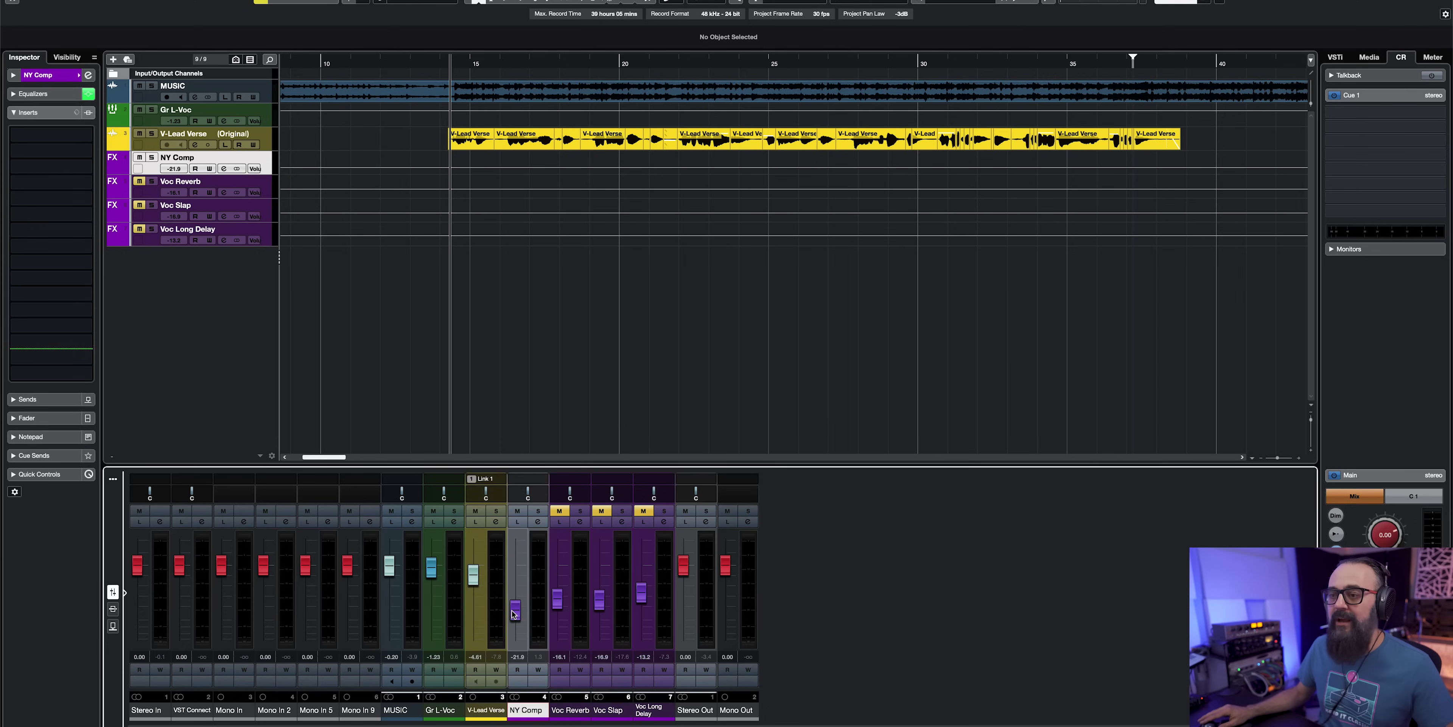
{"action": "left_click_drag", "start_coordinate": [514, 612], "coordinate": [516, 614]}
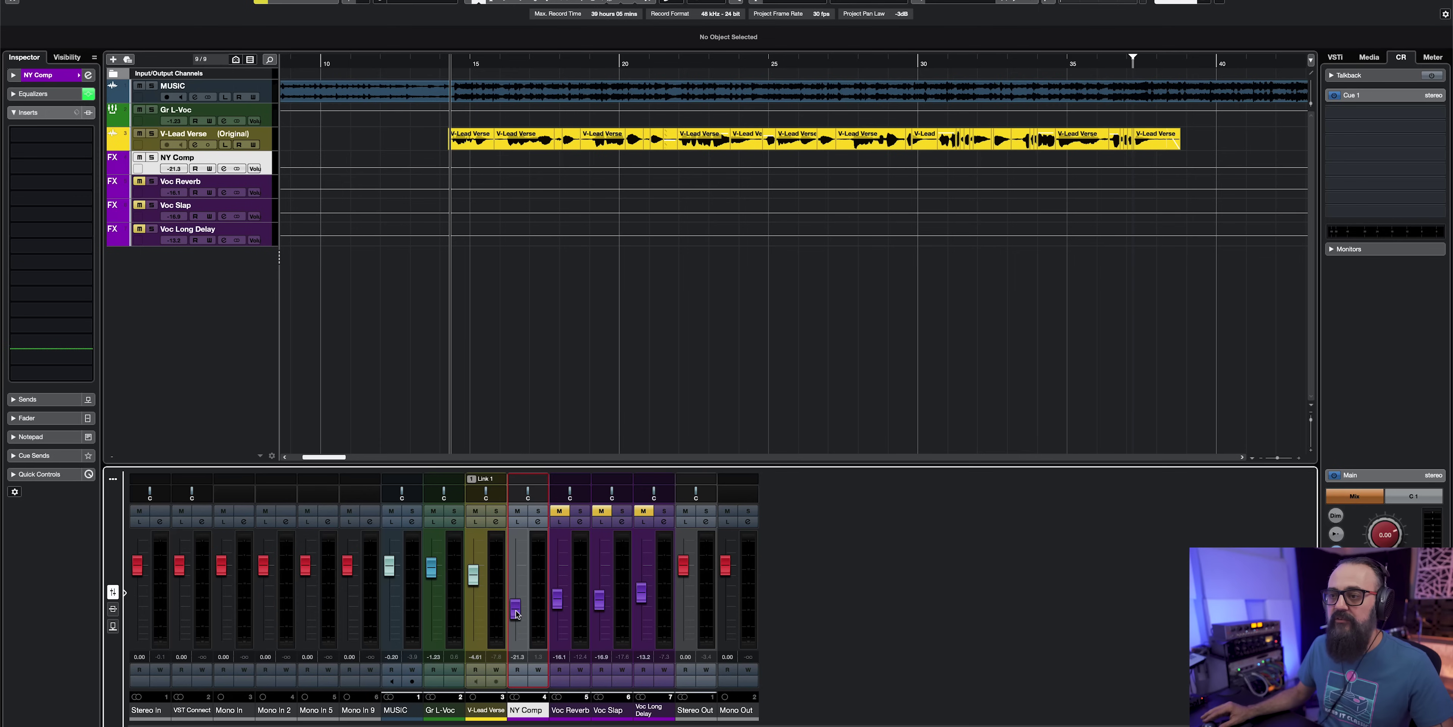
Open the NY Comp channel settings, examine its equalizer bands and channel strip modules, and close the window.
{"action": "left_click", "coordinate": [538, 522]}
{"action": "left_click_drag", "start_coordinate": [1141, 135], "coordinate": [906, 134]}
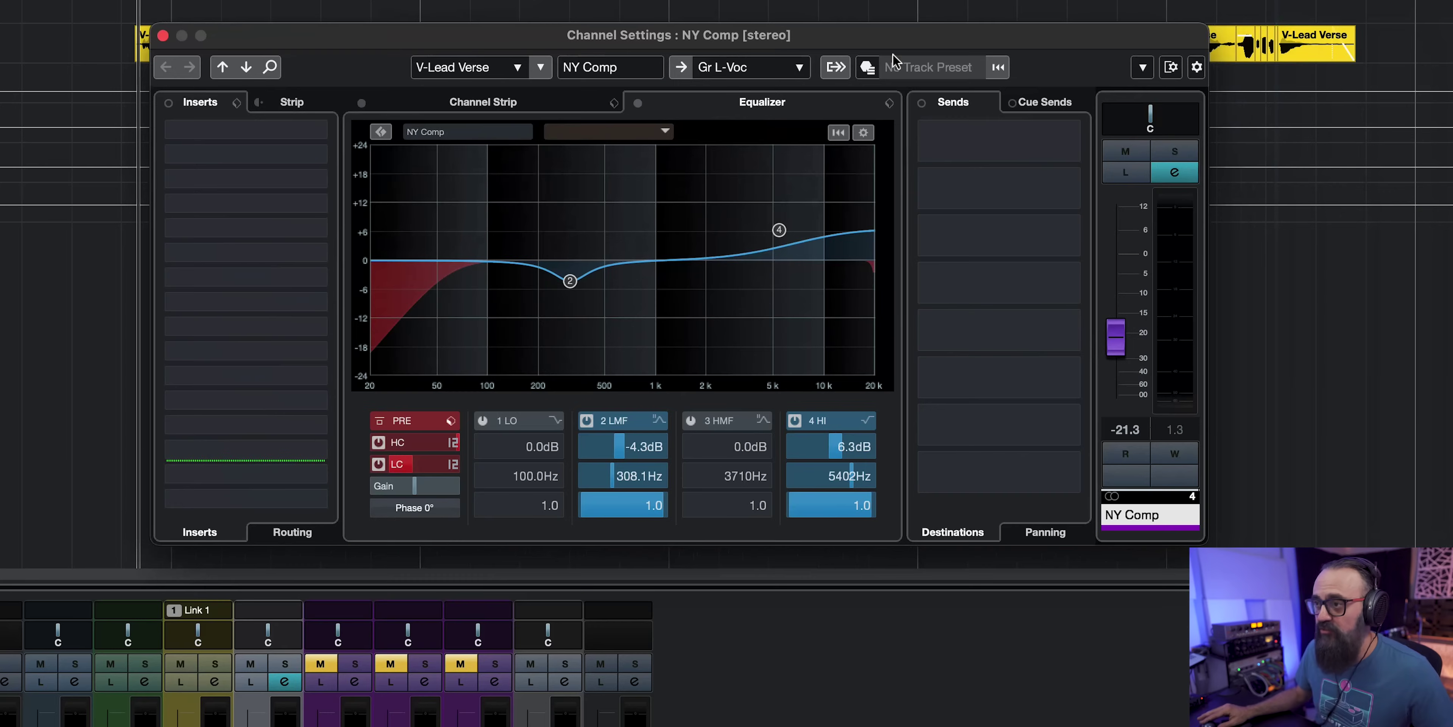
{"action": "left_click", "coordinate": [536, 107]}
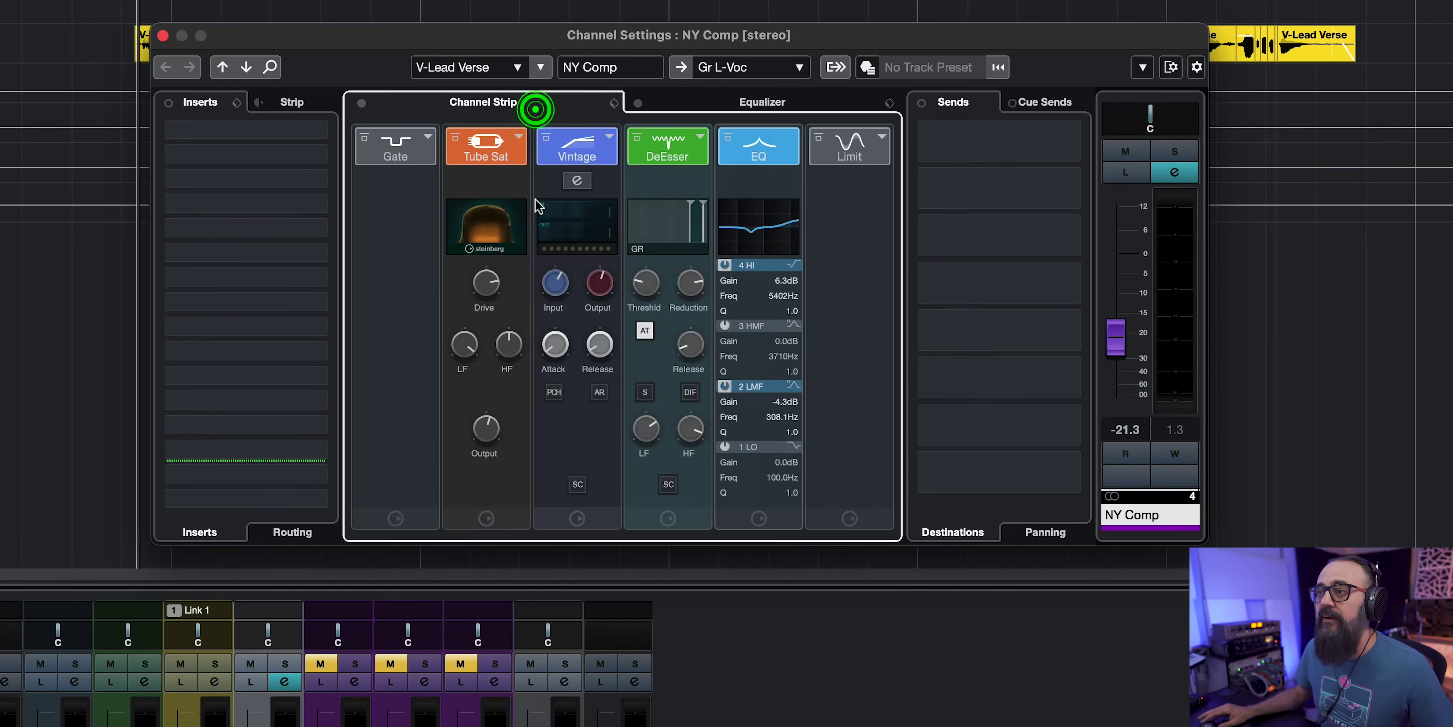
{"action": "left_click", "coordinate": [720, 104]}
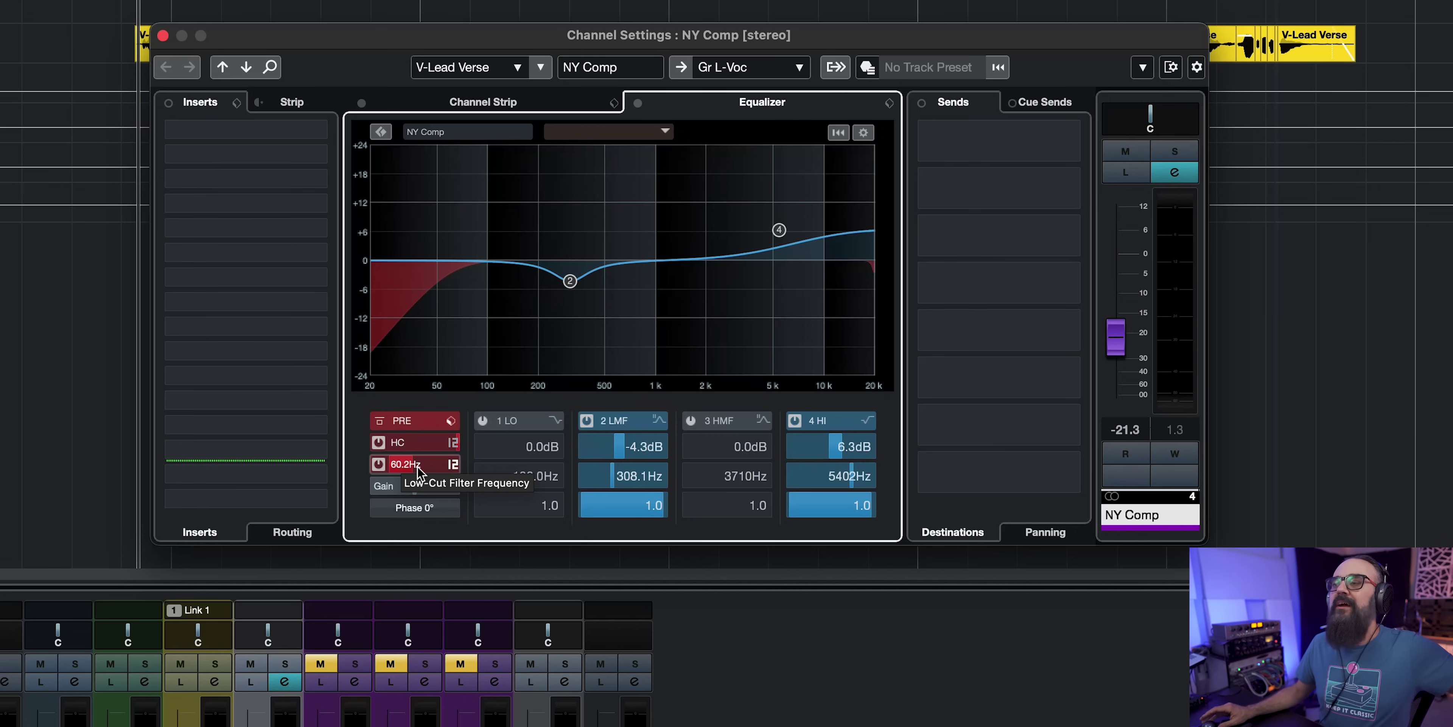
{"action": "left_click", "coordinate": [484, 101]}
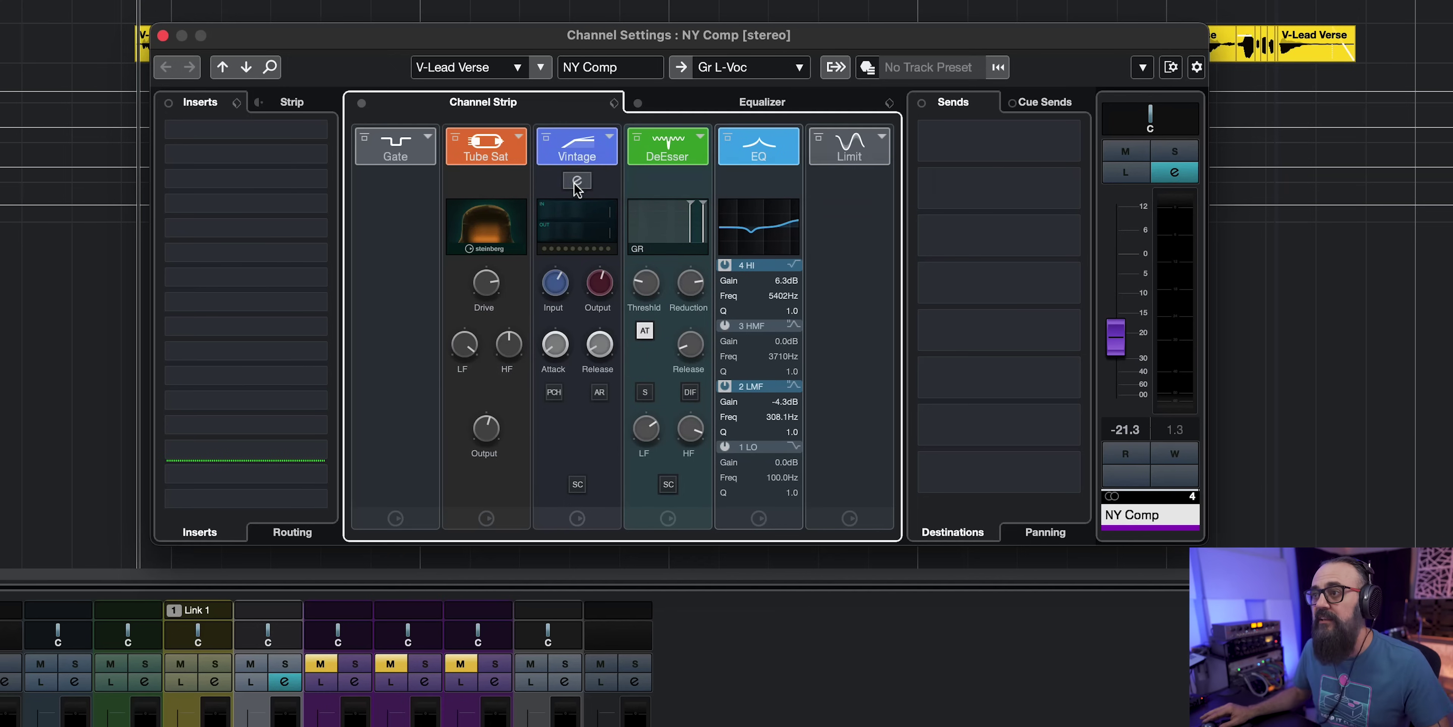
{"action": "left_click", "coordinate": [577, 182]}
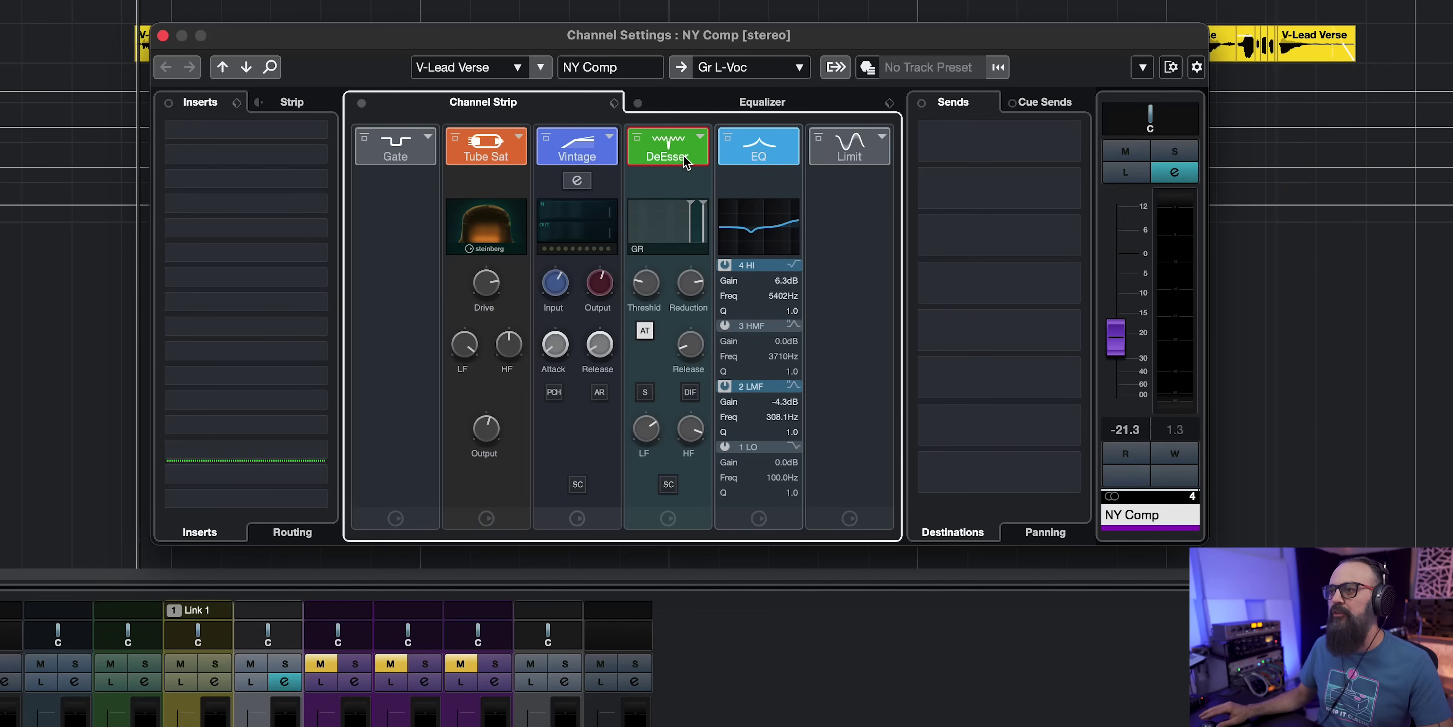
{"action": "left_click", "coordinate": [759, 103]}
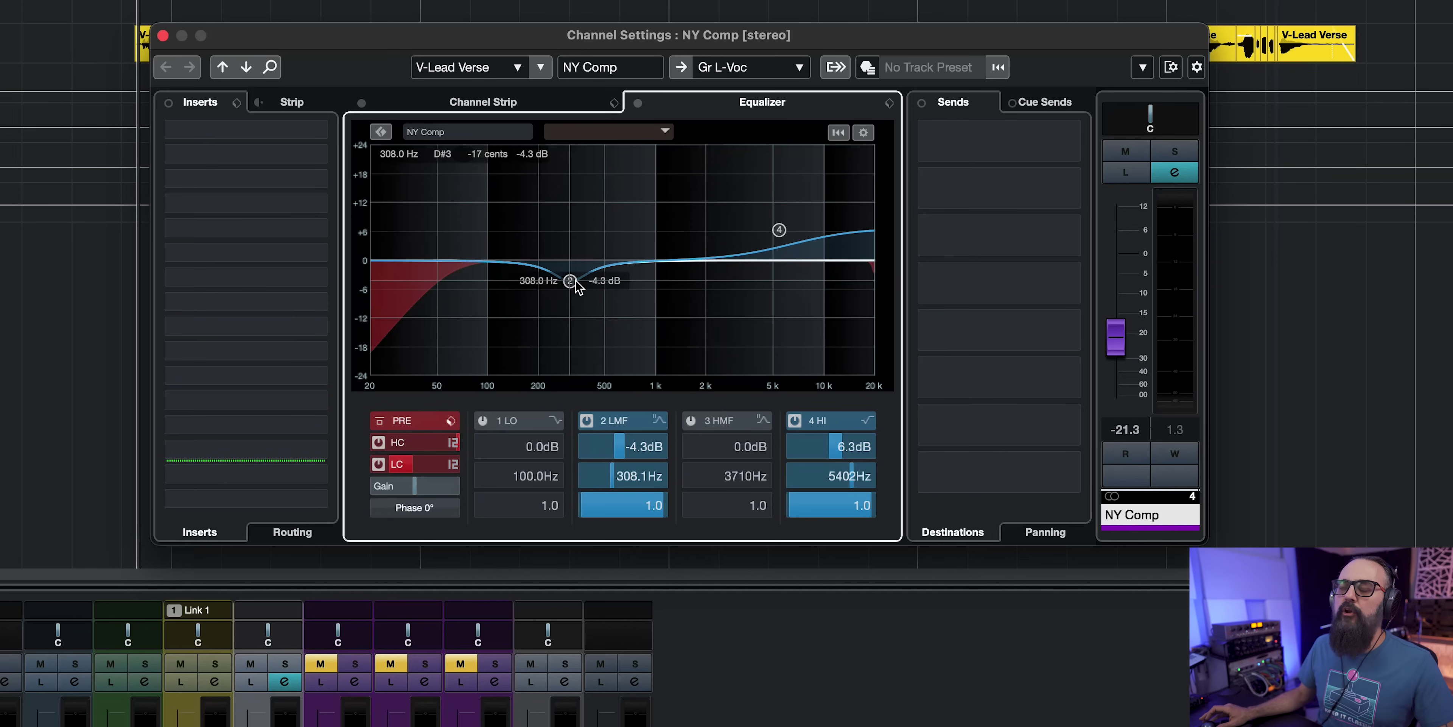
{"action": "left_click", "coordinate": [162, 36]}
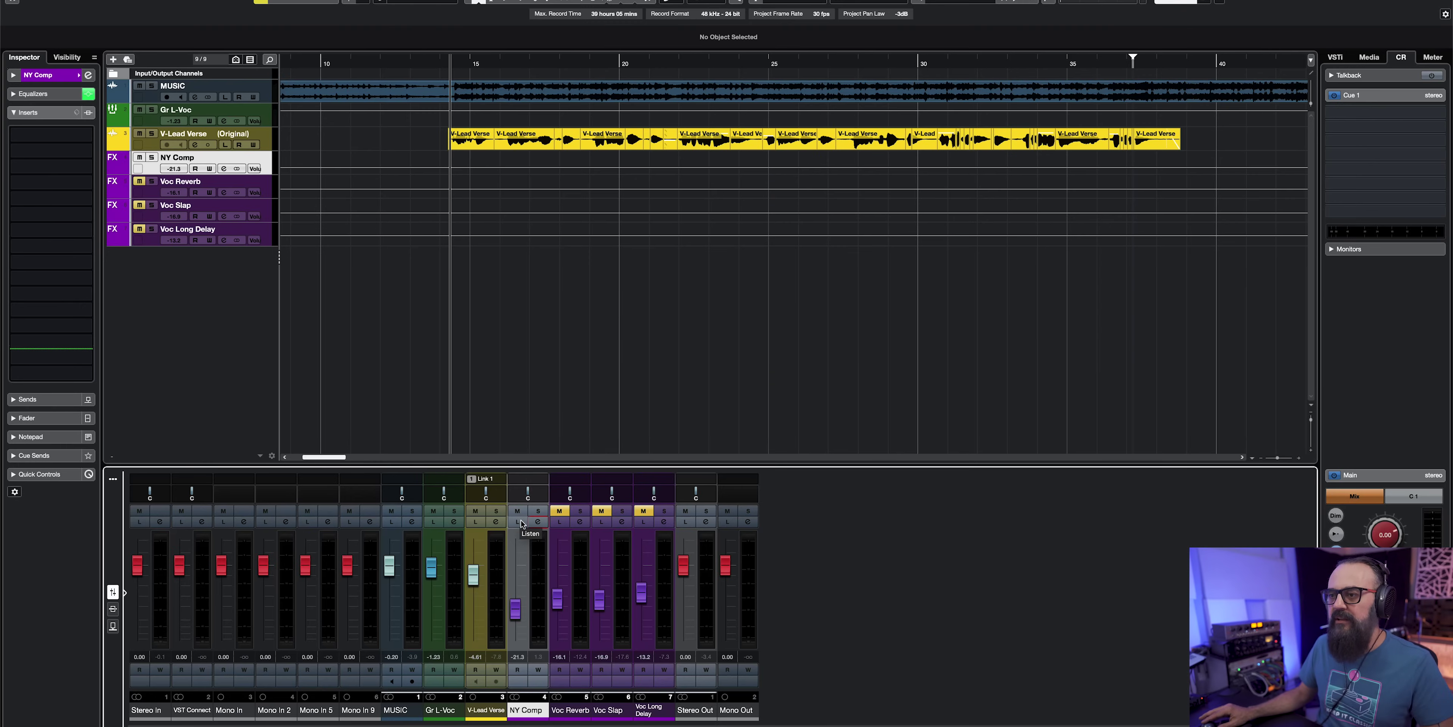
Play the mix with NY Comp in Listen mode, raise its fader to -2.94 dB, and stop playback.
{"action": "key", "text": "space"}
{"action": "left_click_drag", "start_coordinate": [518, 608], "coordinate": [519, 575]}
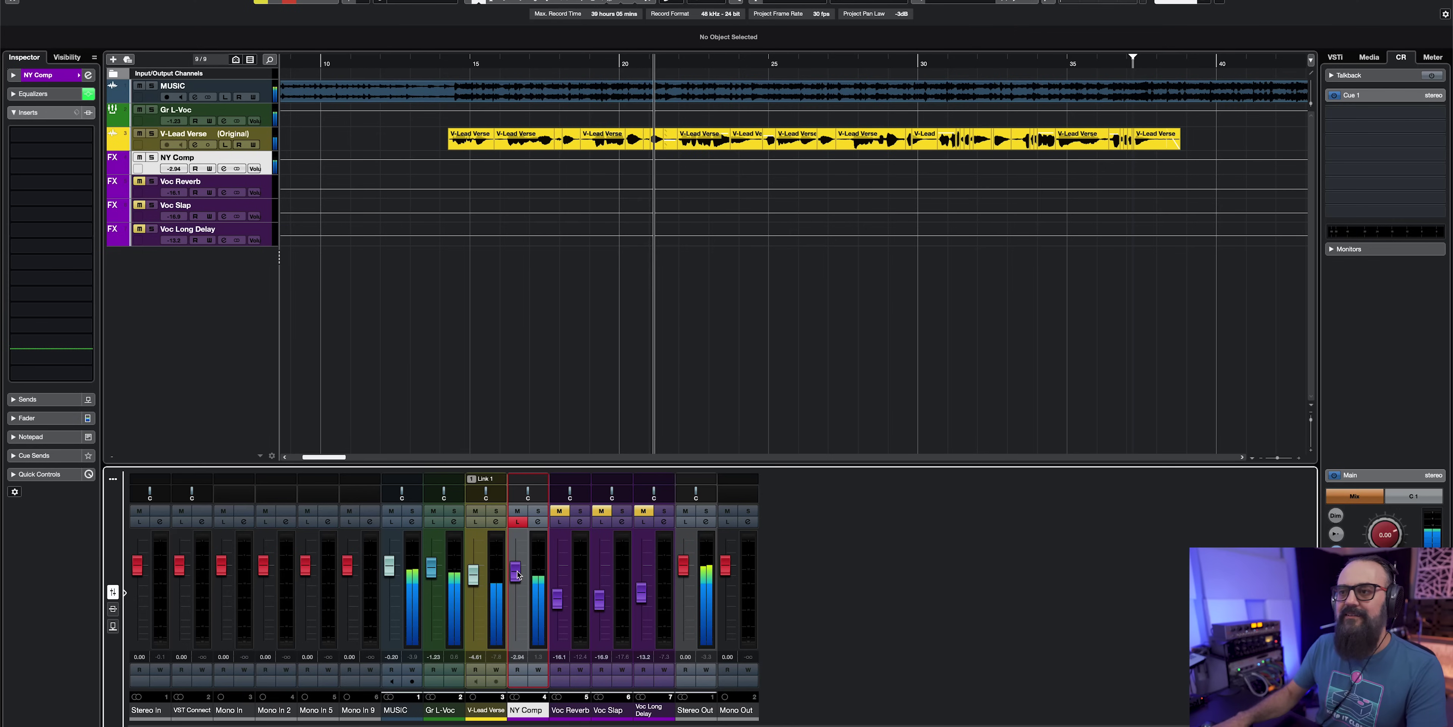
{"action": "key", "text": "space"}
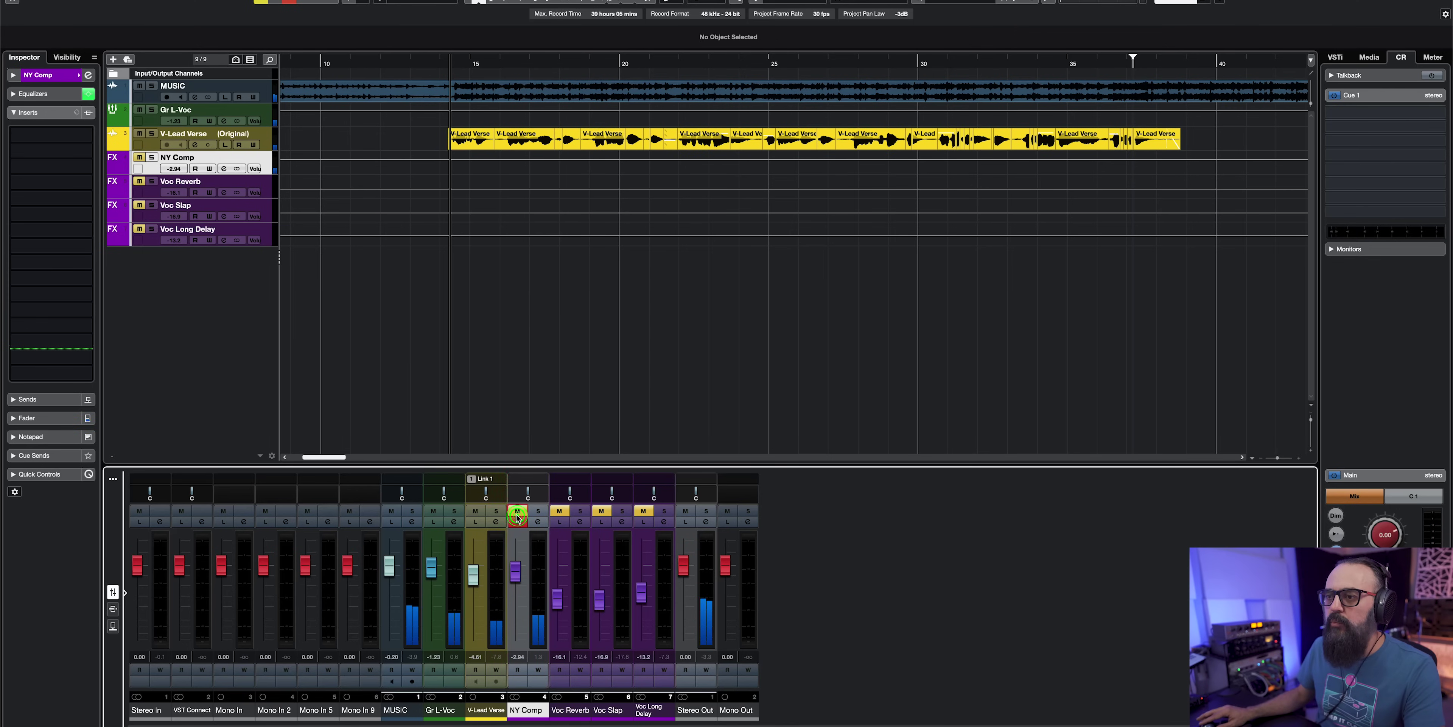
{"action": "left_click", "coordinate": [518, 522]}
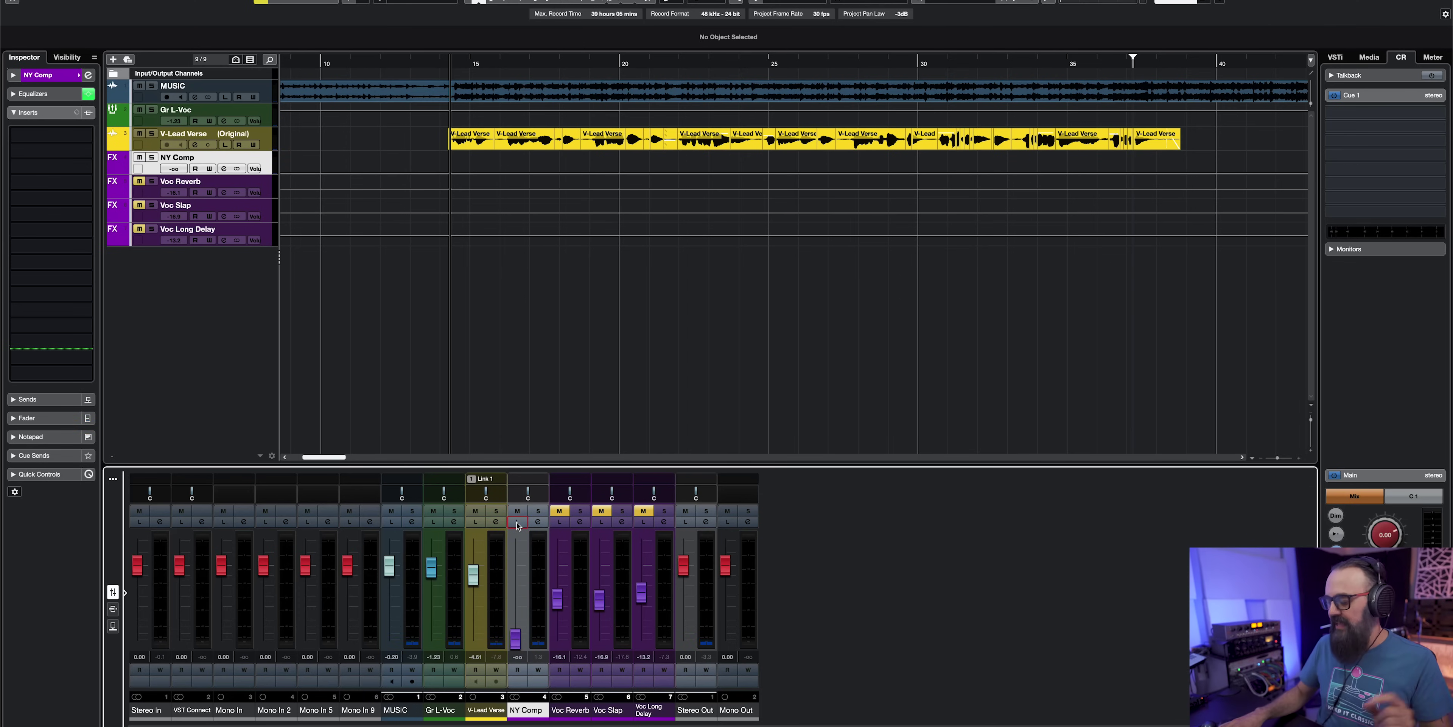
Play the mix and compare the parallel compression with the NY Comp channel muted and unmuted.
{"action": "key", "text": "space"}
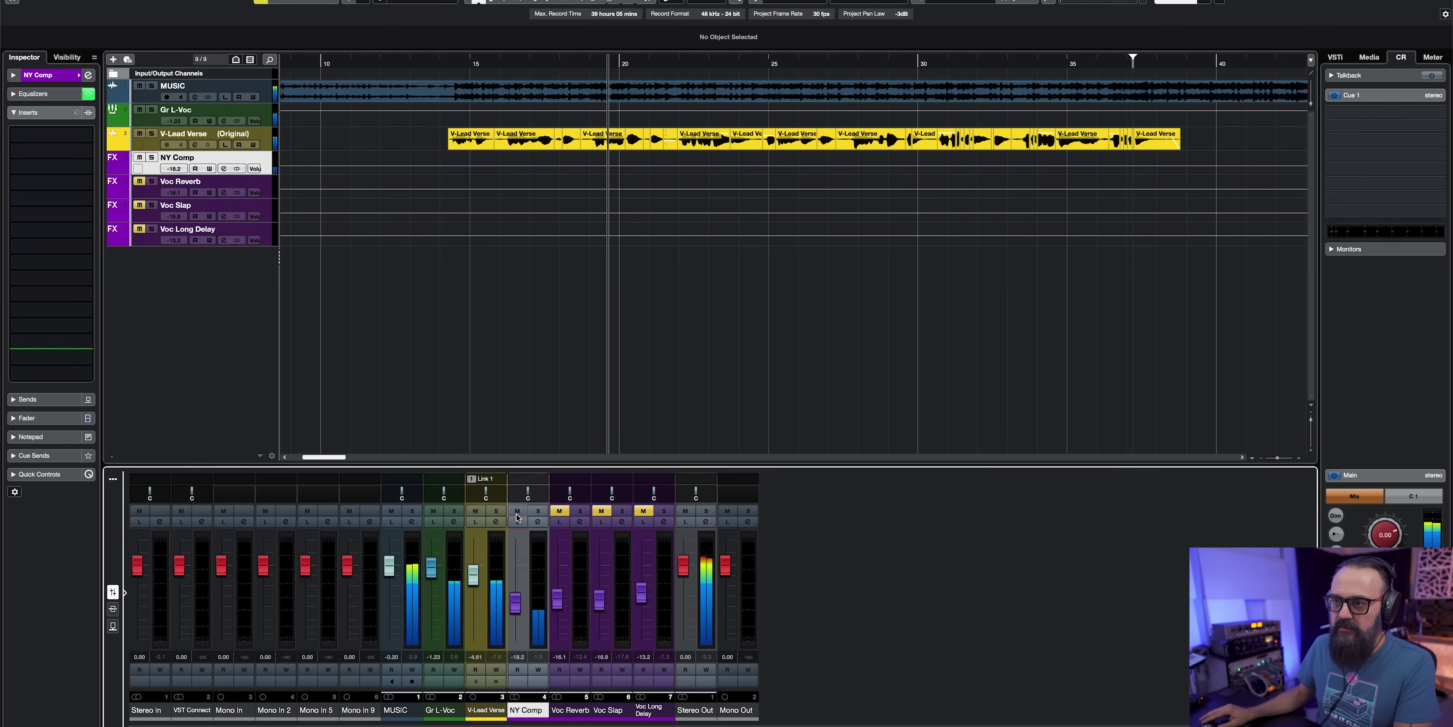
{"action": "left_click", "coordinate": [518, 512]}
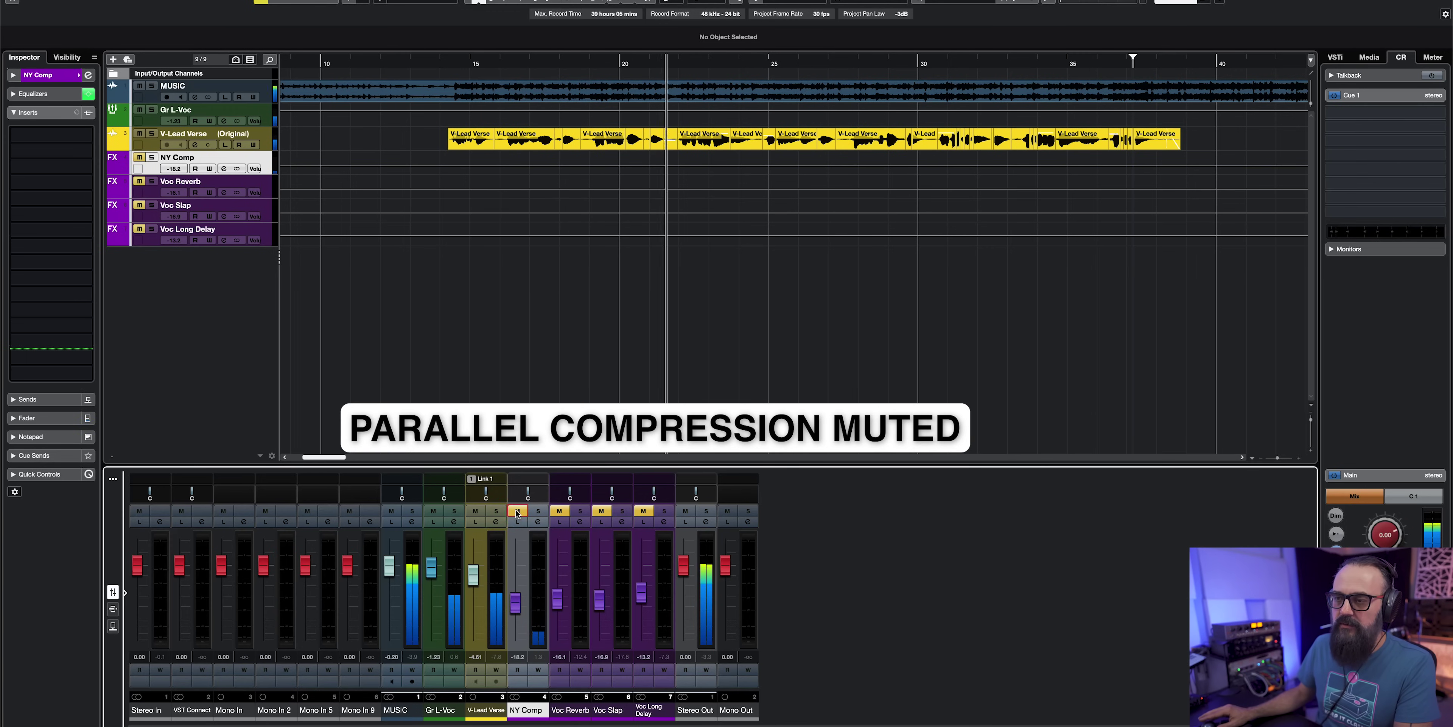
{"action": "left_click", "coordinate": [517, 512]}
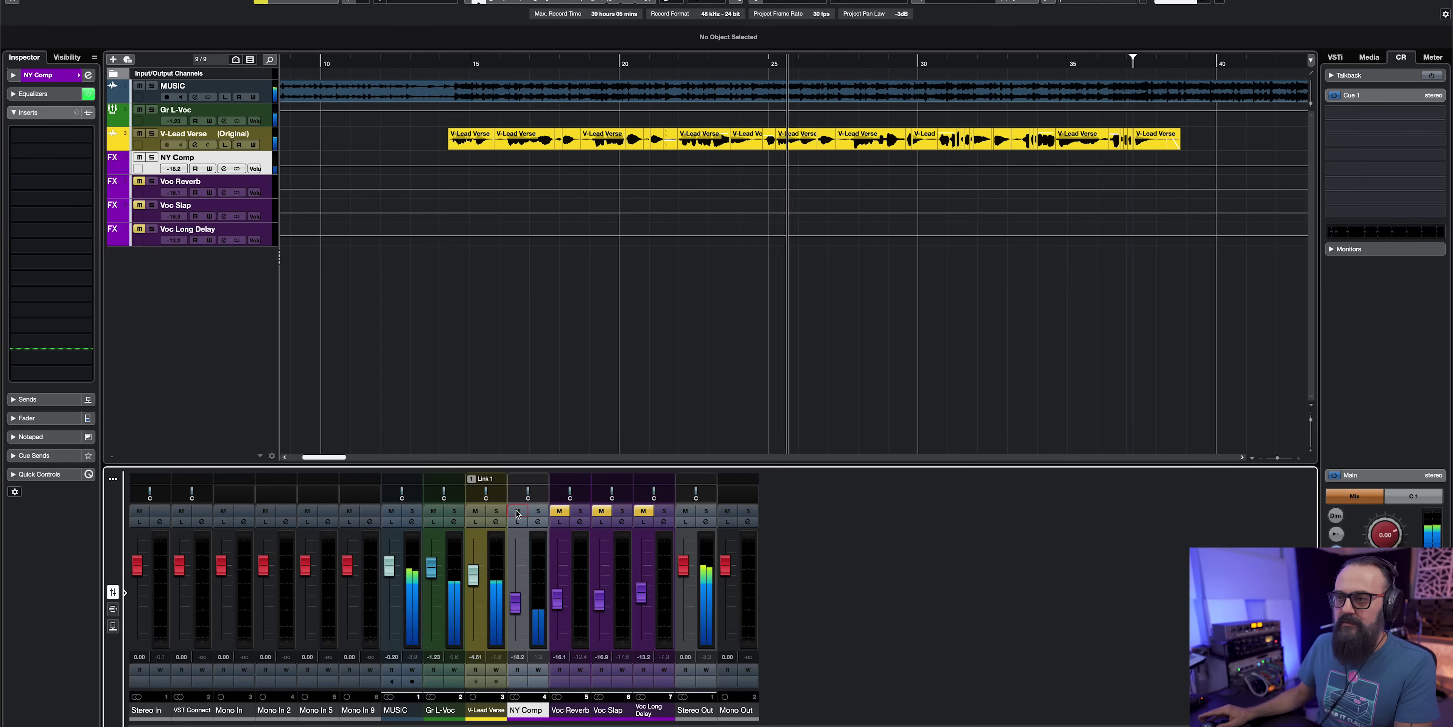
{"action": "left_click", "coordinate": [518, 512]}
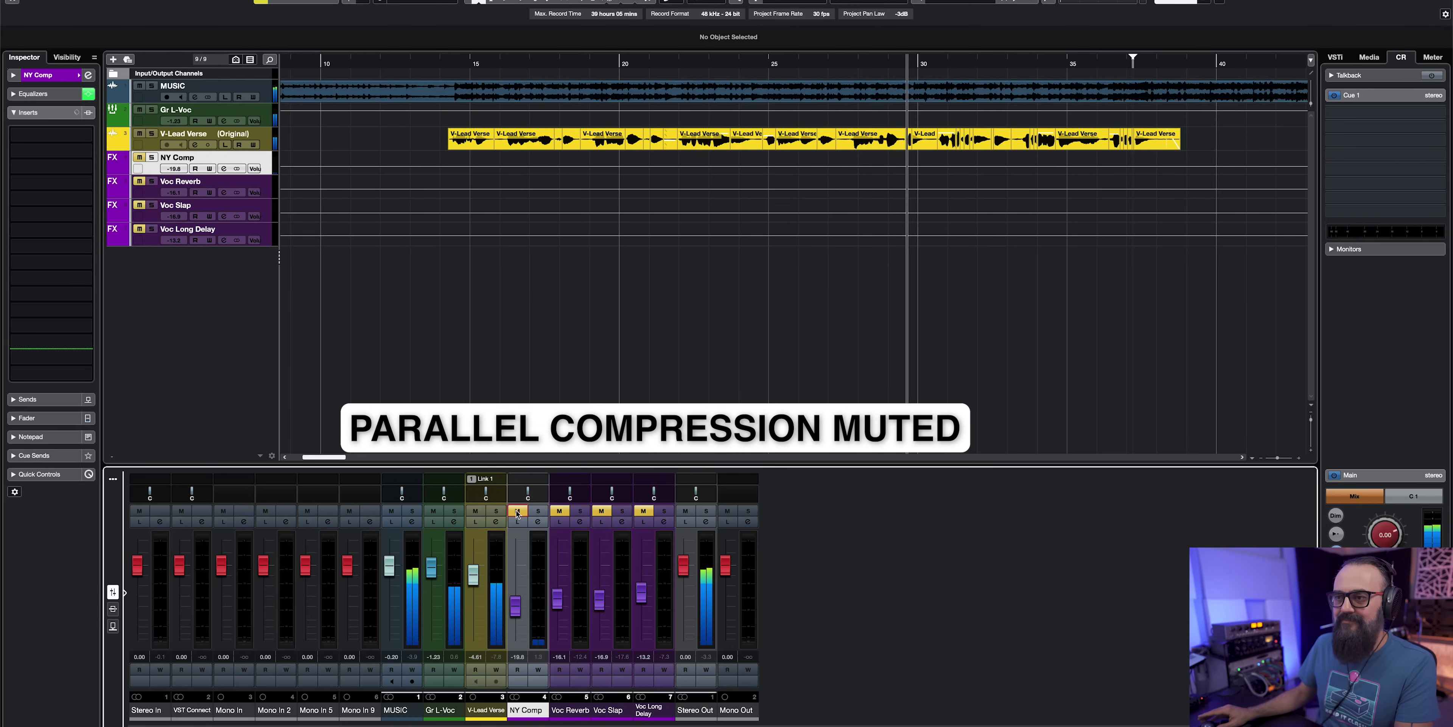
{"action": "left_click", "coordinate": [517, 511]}
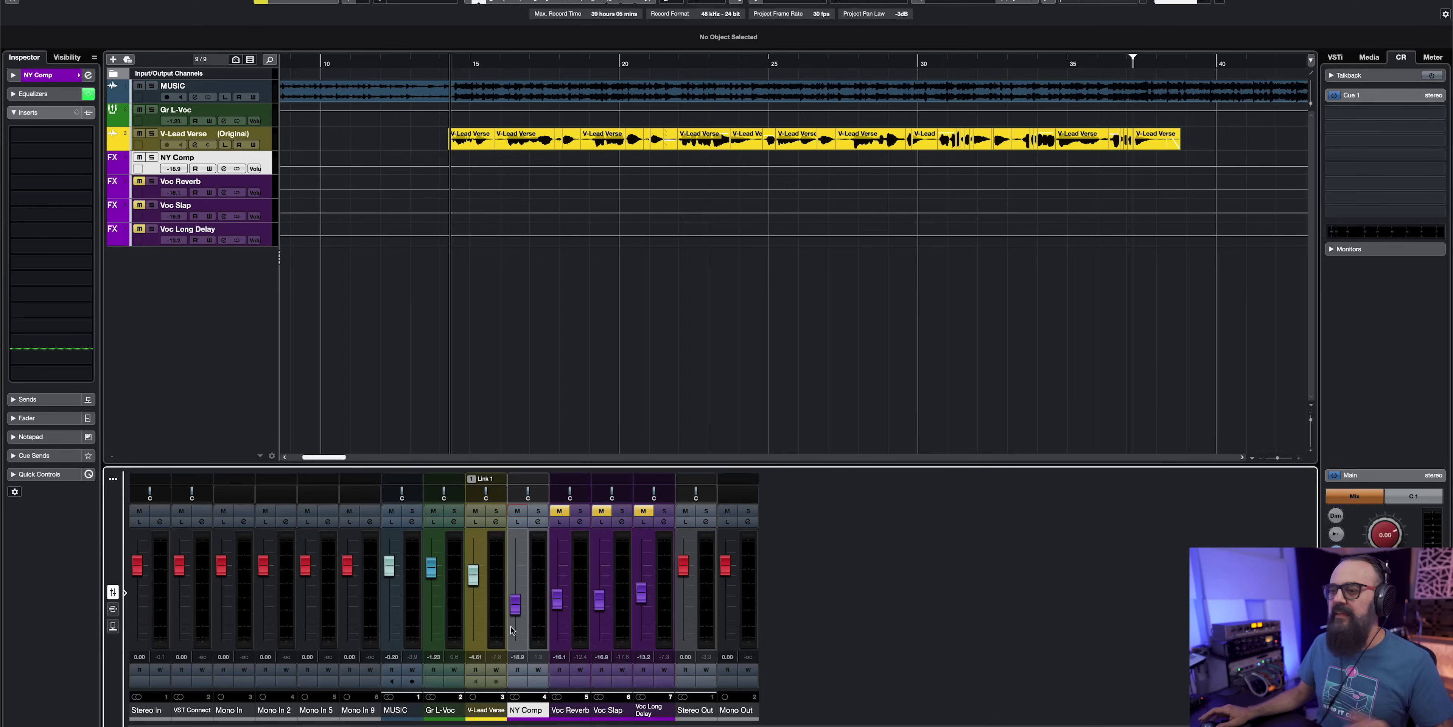
Select the V-Lead Verse and NY Comp channels together, and the Gr L-Voc group channel they feed.
{"action": "left_click", "coordinate": [485, 711]}
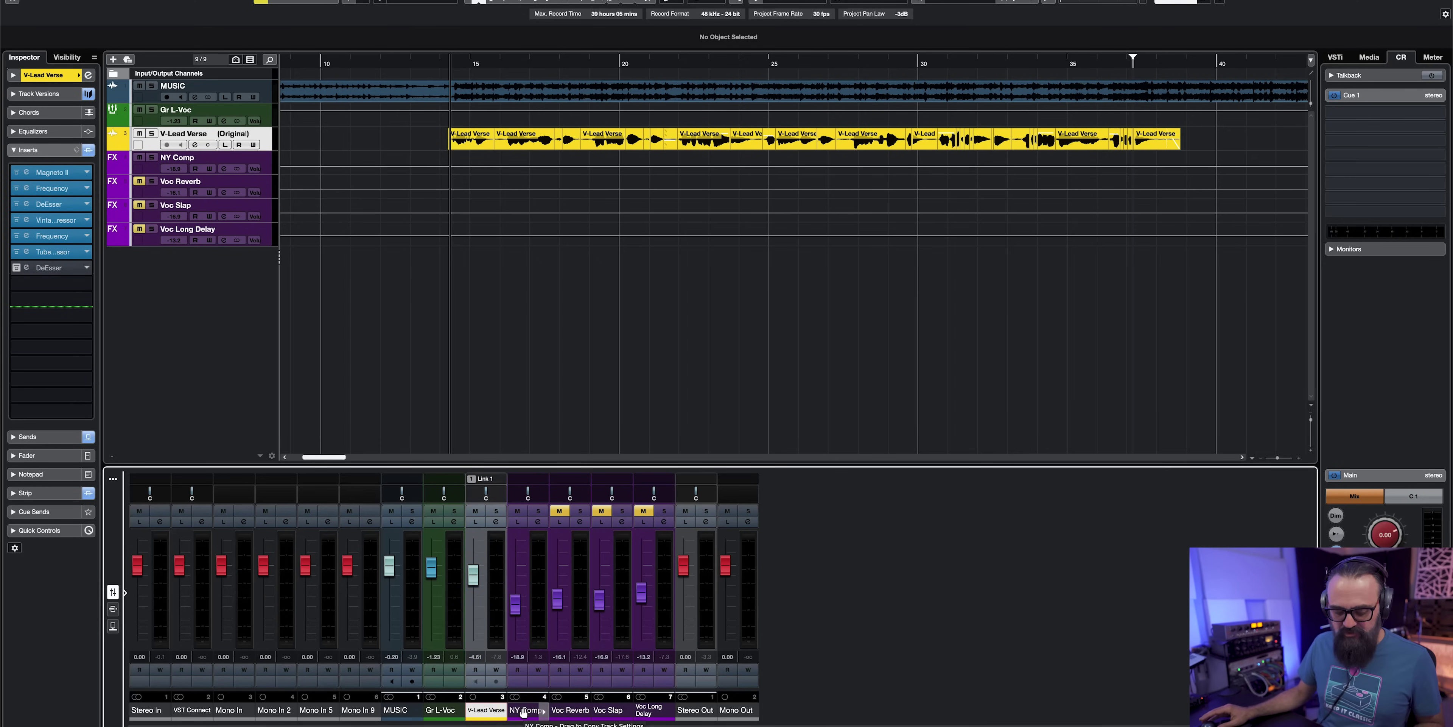
{"action": "left_click", "coordinate": [524, 709], "text": "shift"}
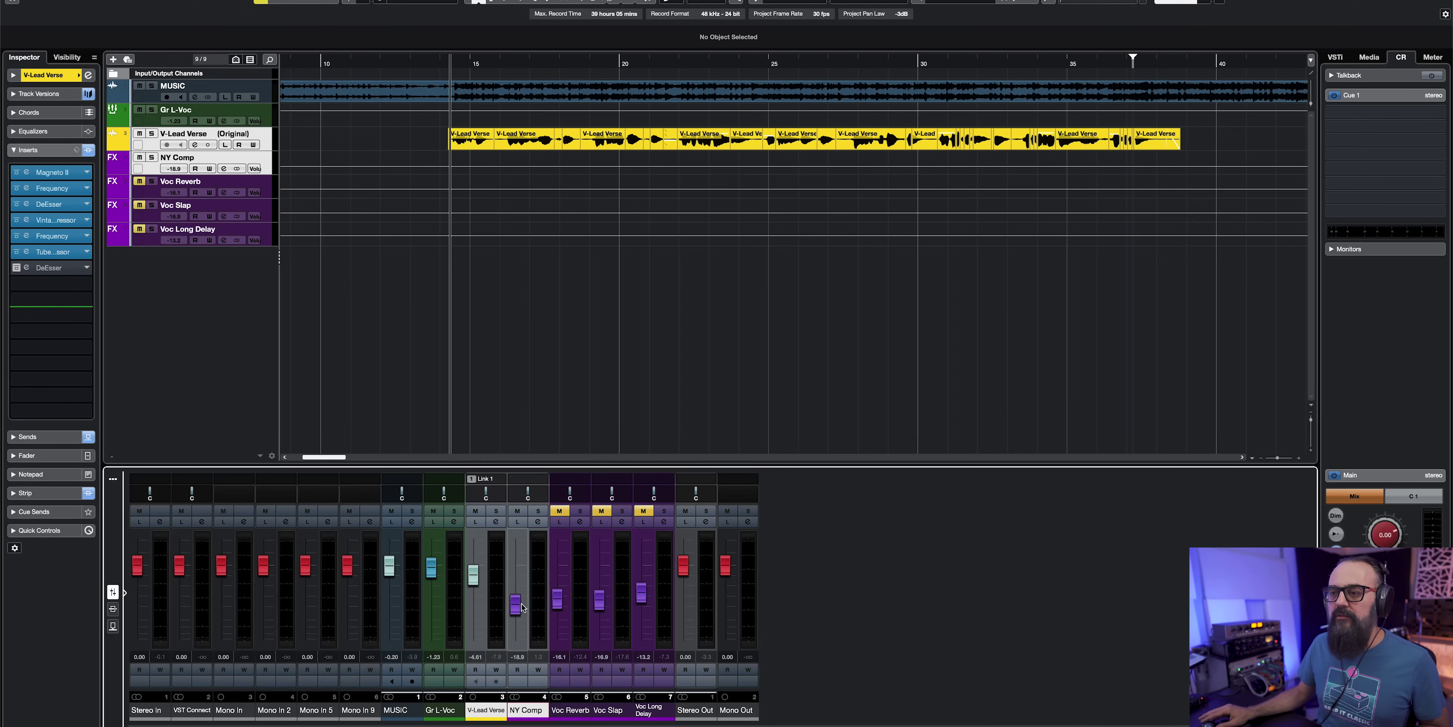
{"action": "left_click", "coordinate": [441, 711]}
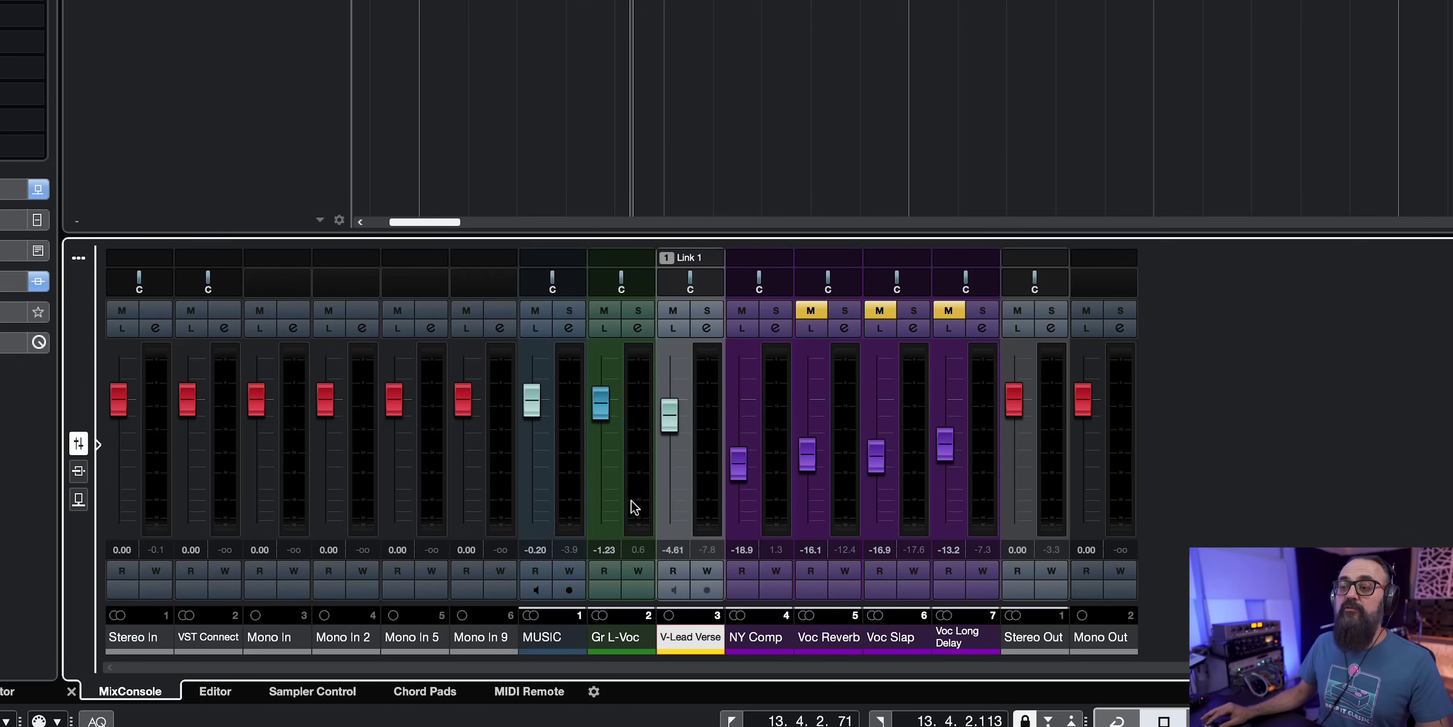
Move the Gr L-Voc group fader up to -0.33 dB and back to -1.27 dB, and select that channel.
{"action": "left_click", "coordinate": [602, 406]}
{"action": "scroll", "coordinate": [602, 406], "scroll_direction": "down", "scroll_amount": 10}
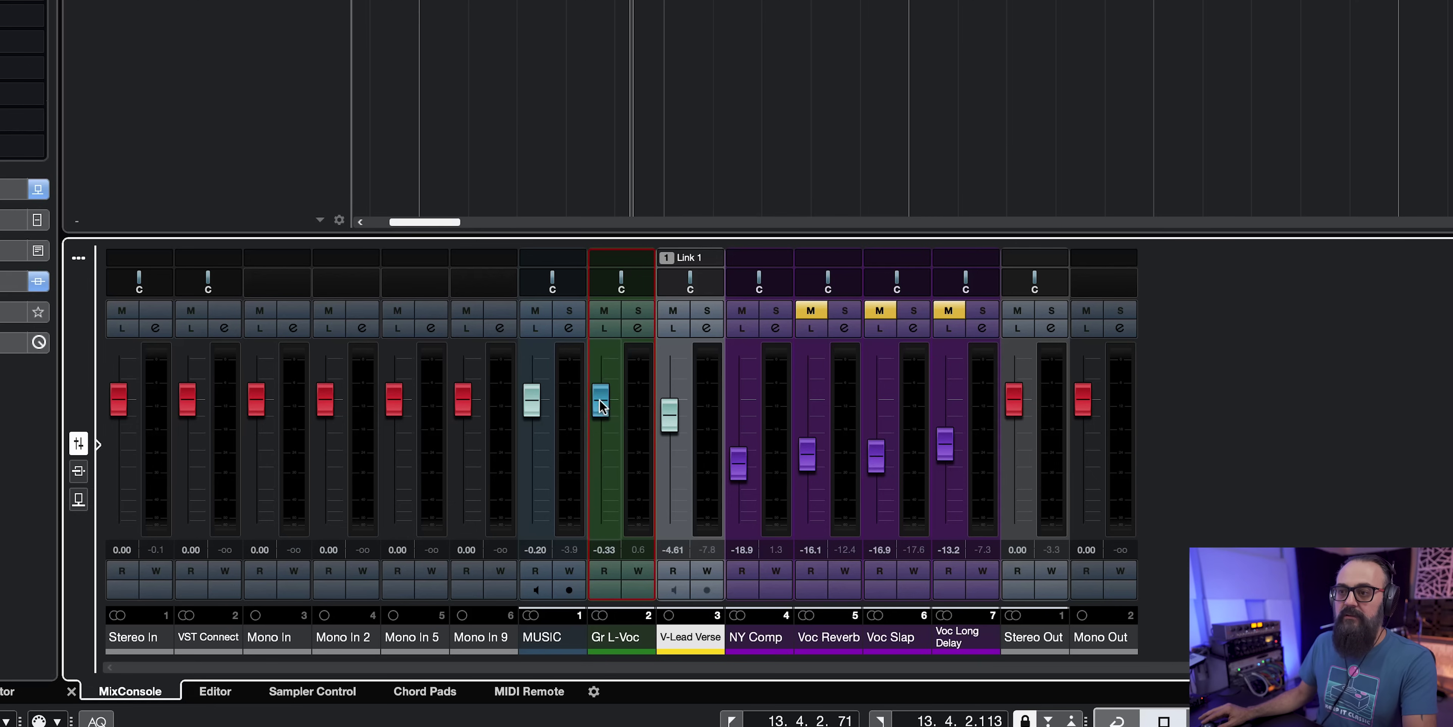
{"action": "left_click_drag", "start_coordinate": [602, 406], "coordinate": [601, 405]}
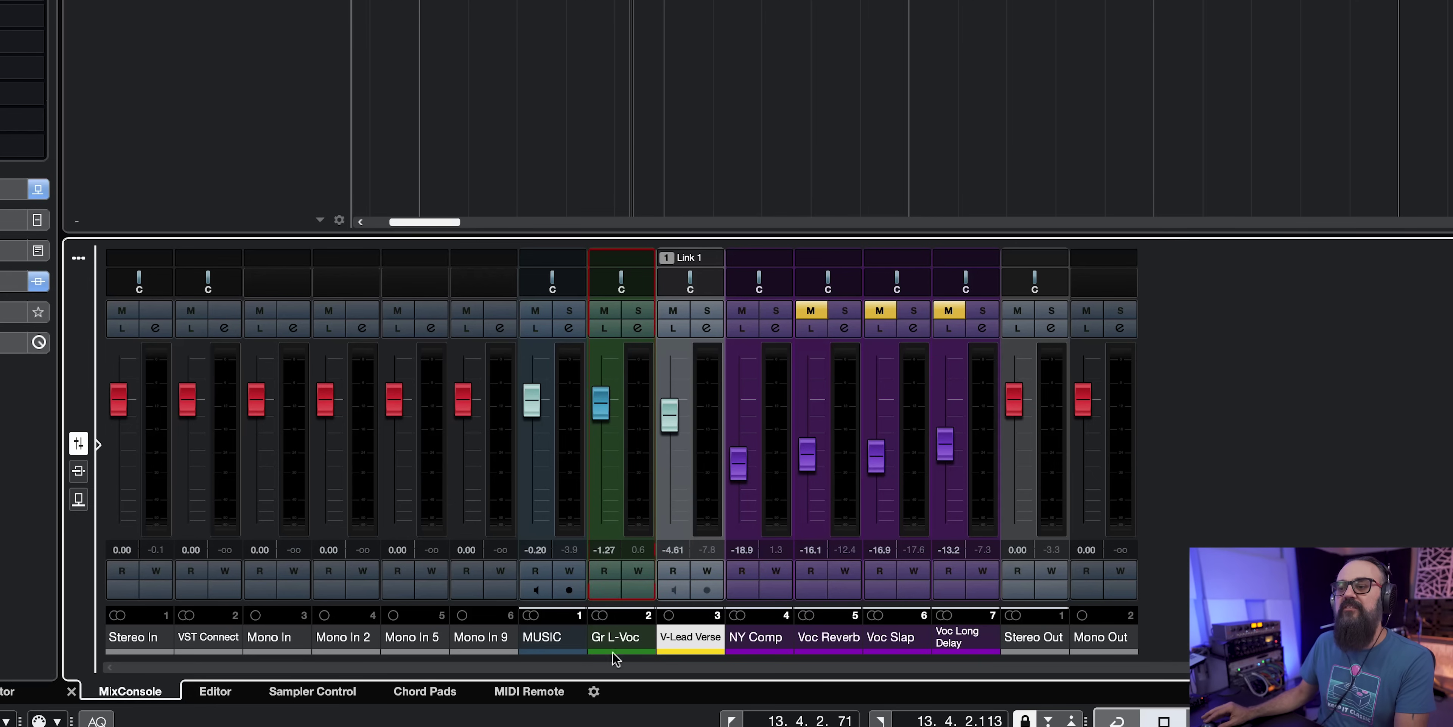
{"action": "left_click", "coordinate": [614, 637]}
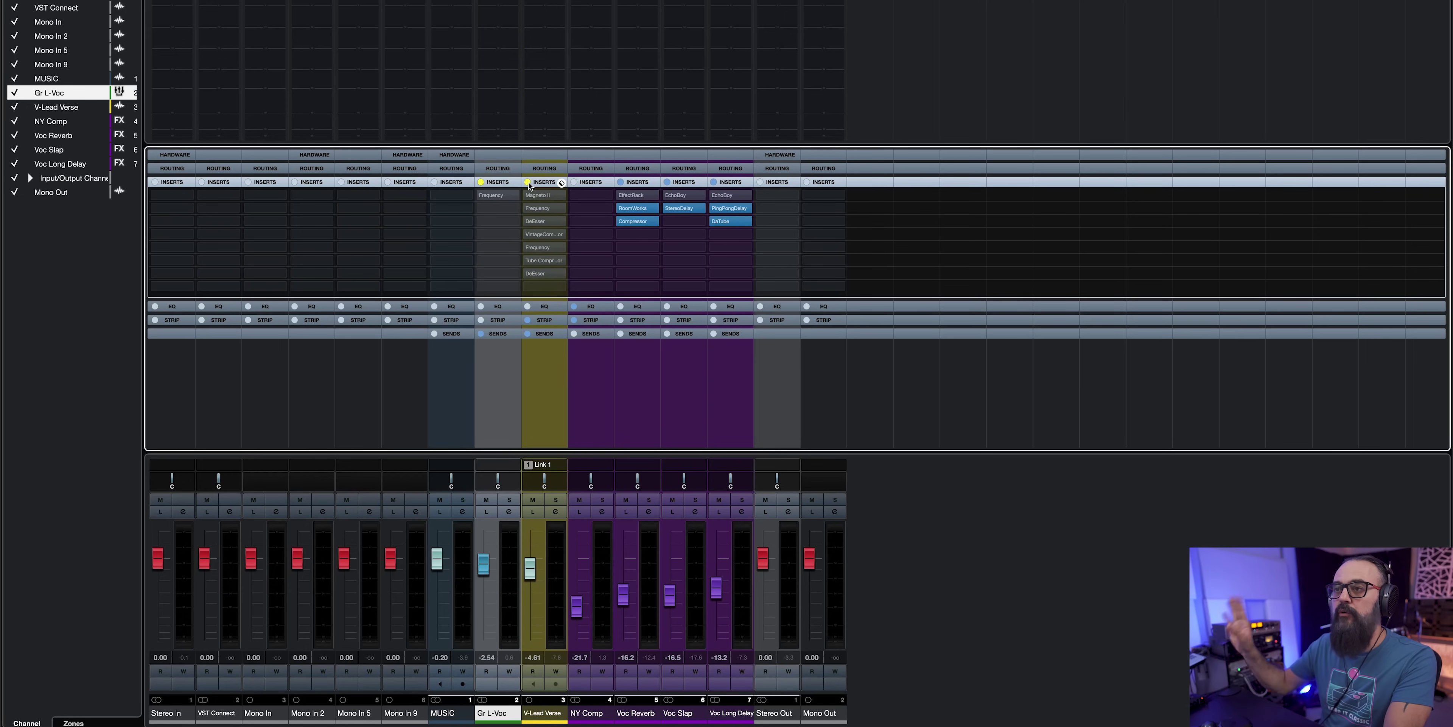
Play the mix and compare the whole V-Lead Verse insert chain bypassed and active.
{"action": "key", "text": "space"}
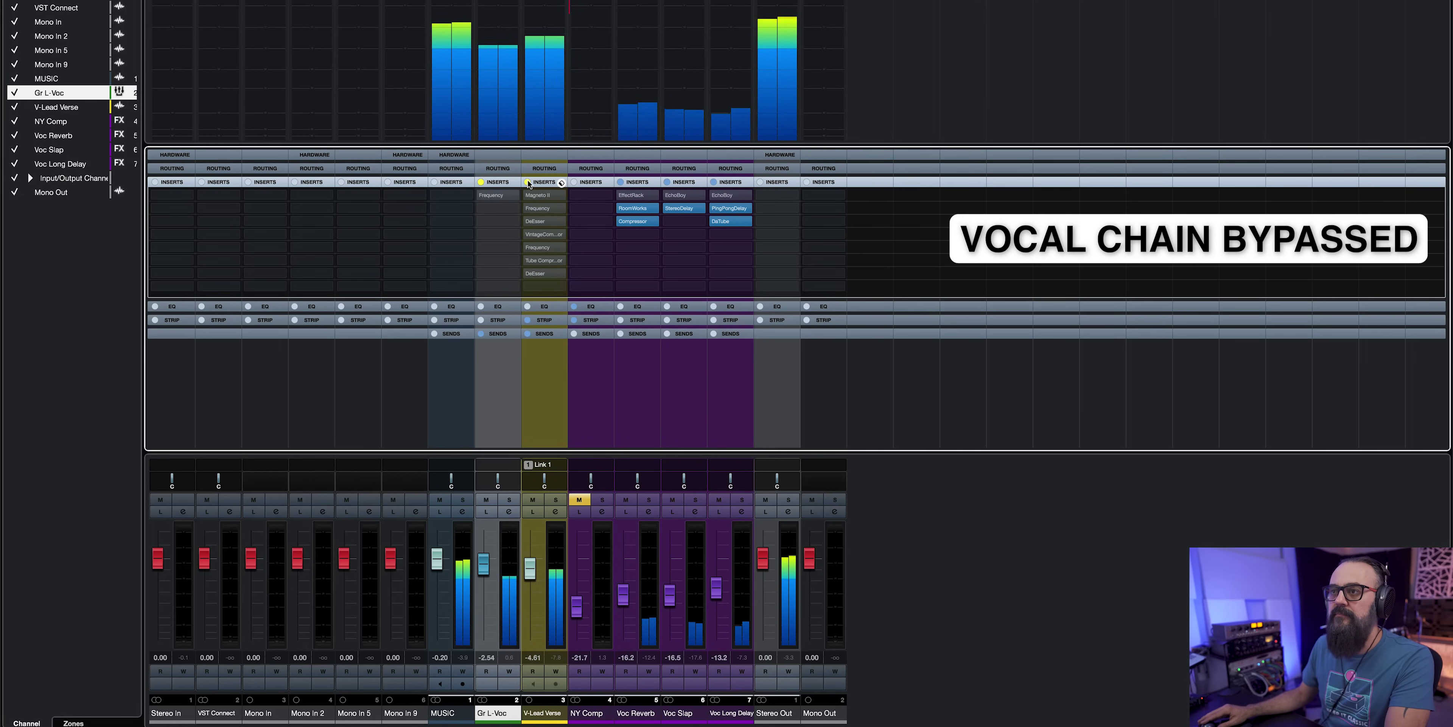
{"action": "left_click", "coordinate": [528, 182]}
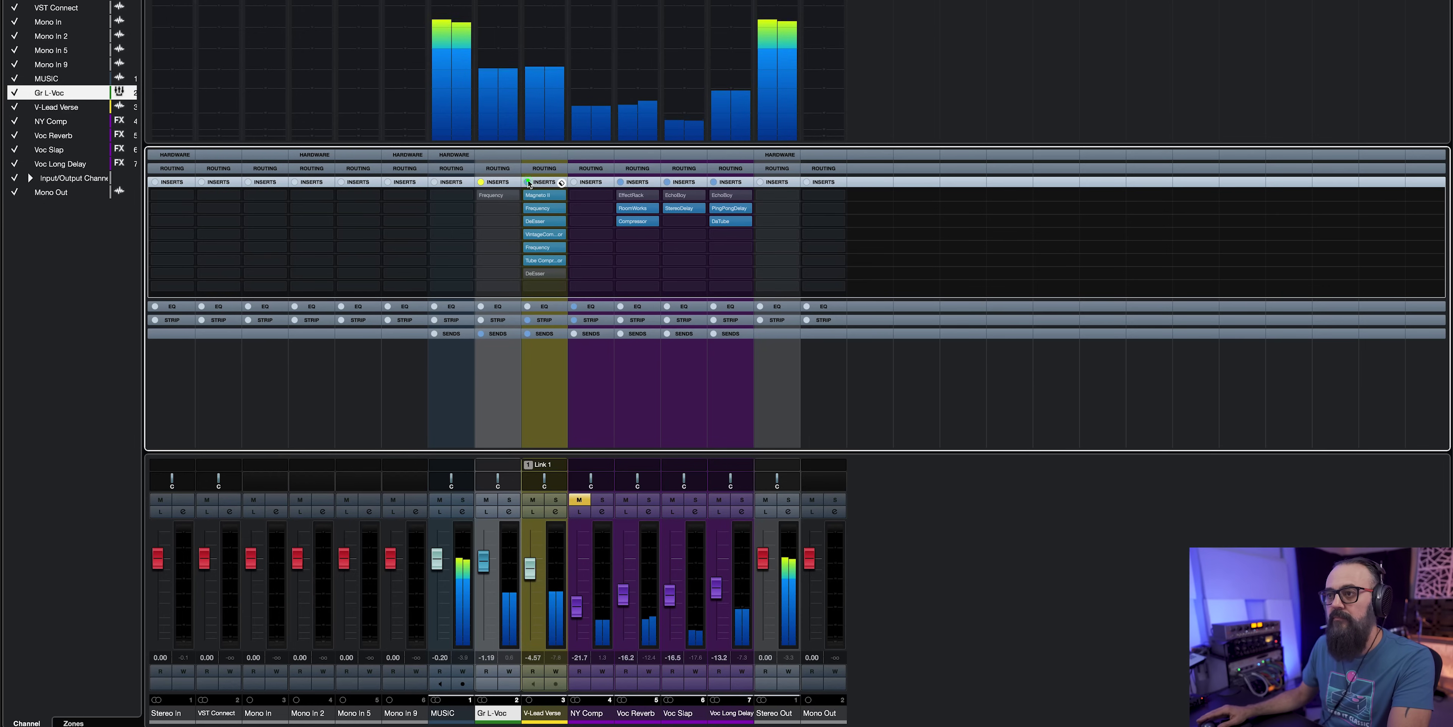
{"action": "left_click", "coordinate": [528, 182]}
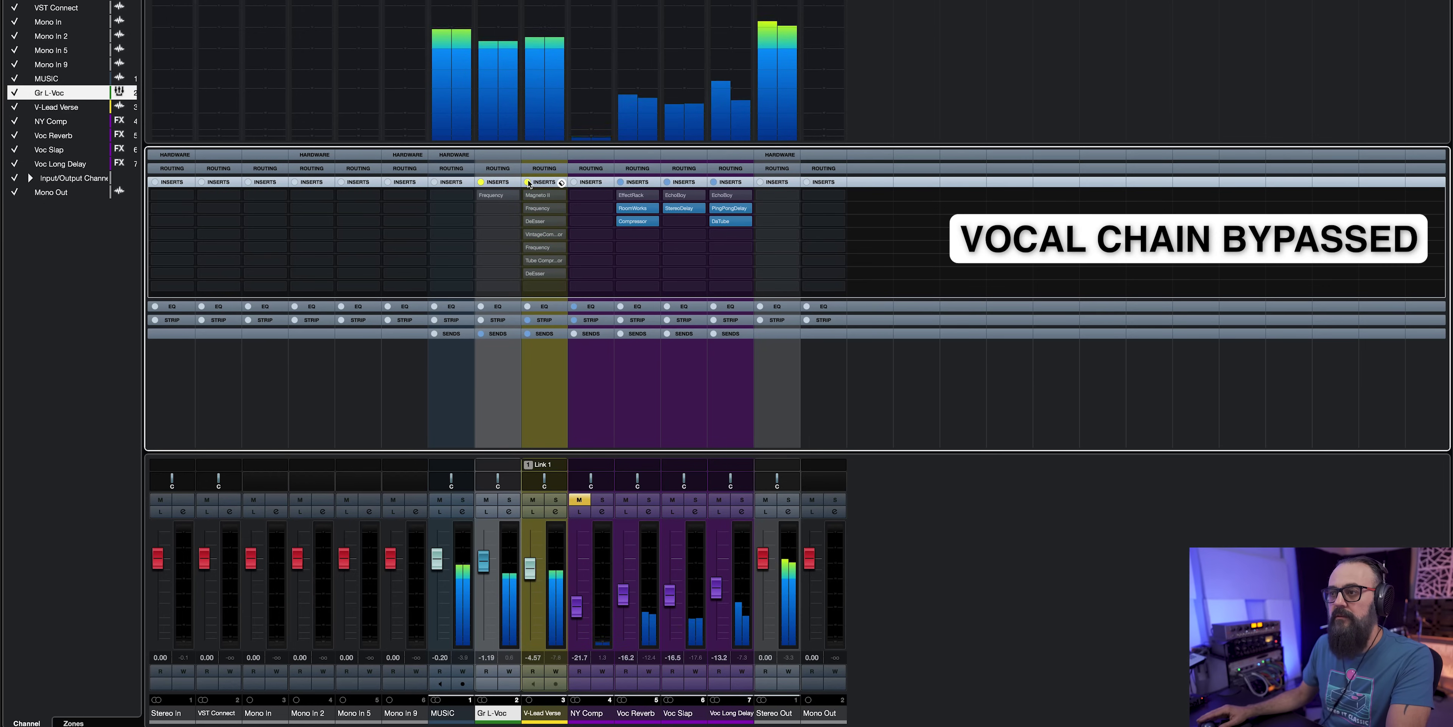
{"action": "left_click", "coordinate": [528, 181]}
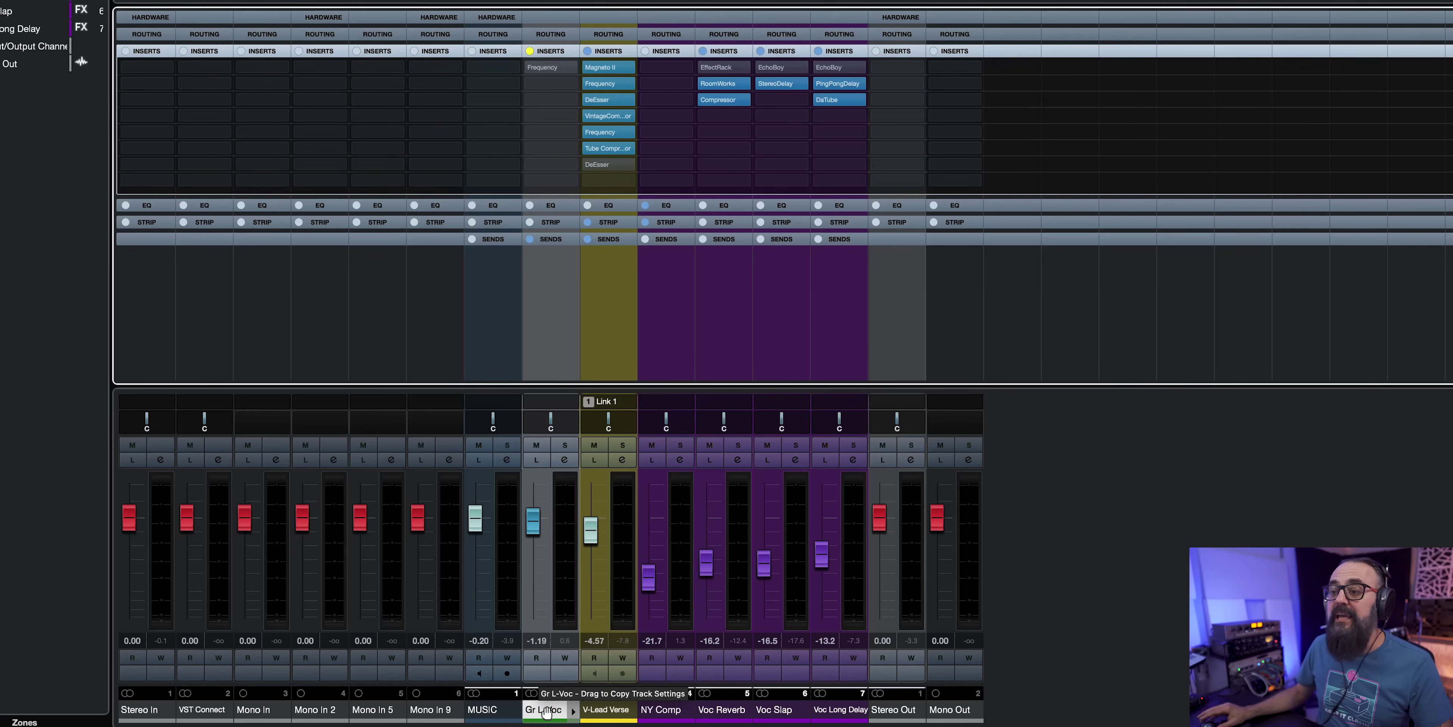
Try a -4.3 dB band 3 cut at 250 Hz in the Gr L-Voc Frequency EQ, reset its gain, bypass the plugin and close it.
{"action": "left_click", "coordinate": [545, 712]}
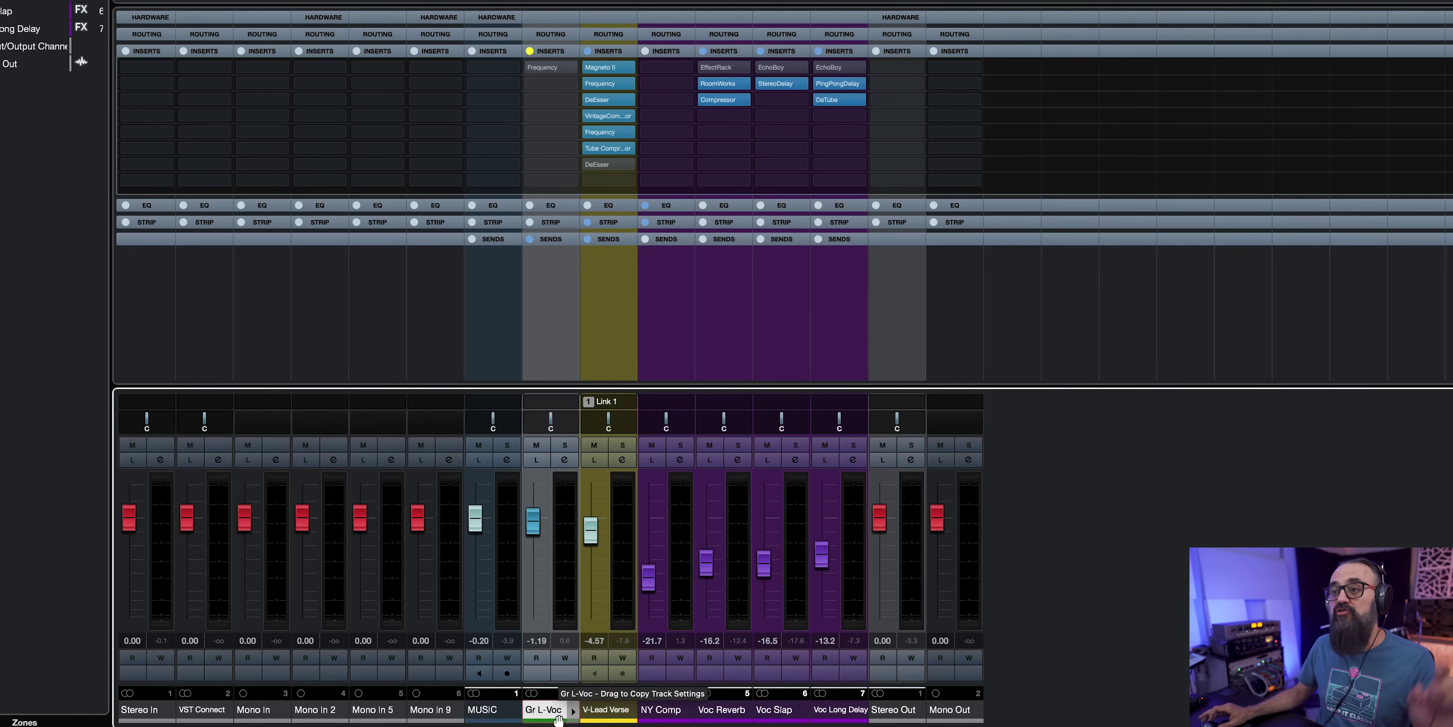
{"action": "left_click", "coordinate": [543, 67]}
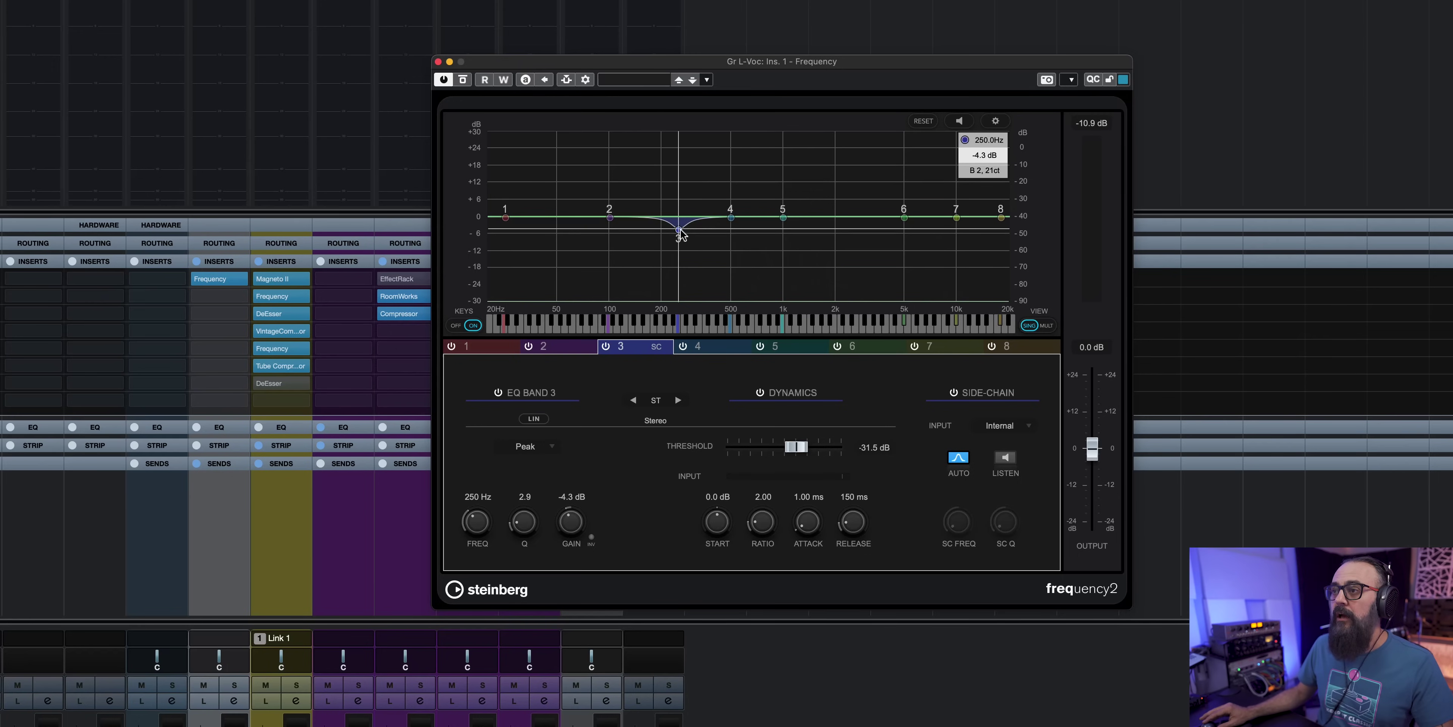
{"action": "left_click_drag", "start_coordinate": [685, 219], "coordinate": [681, 220]}
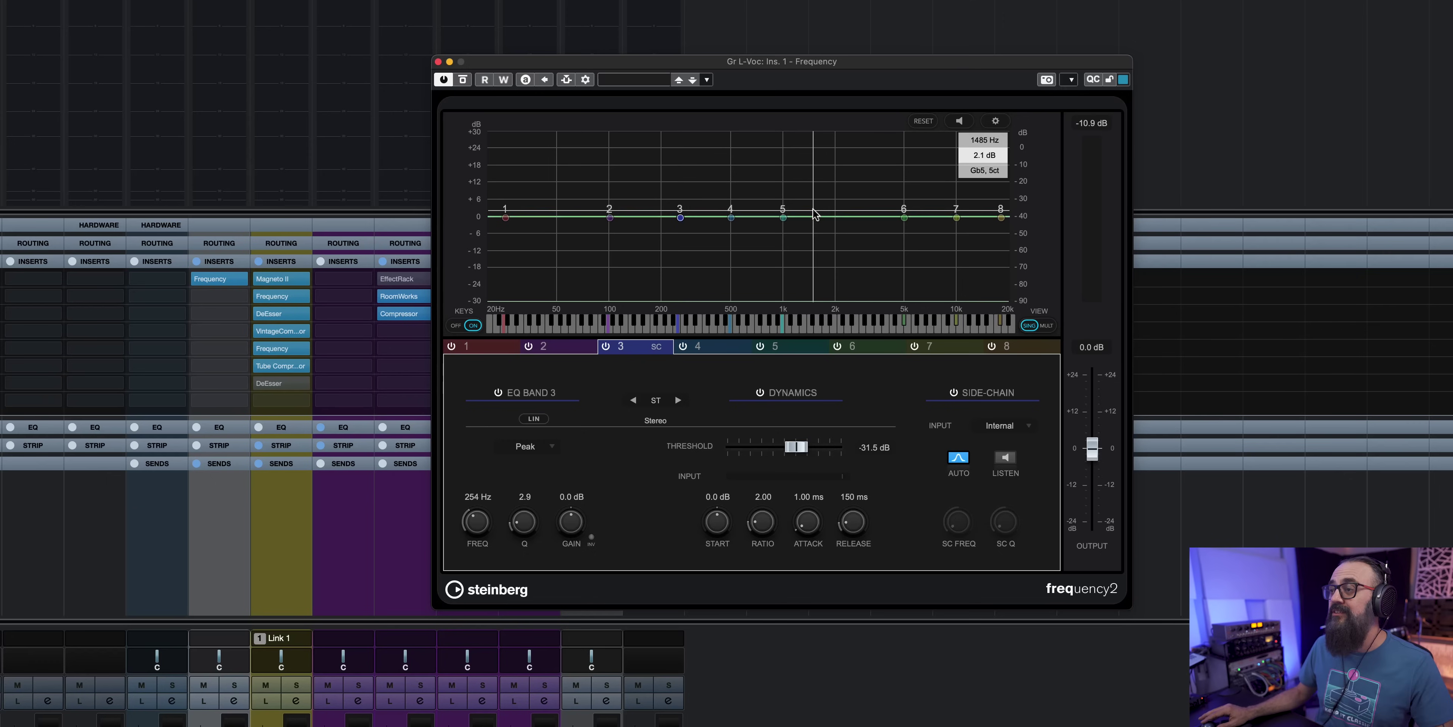
{"action": "left_click", "coordinate": [463, 81]}
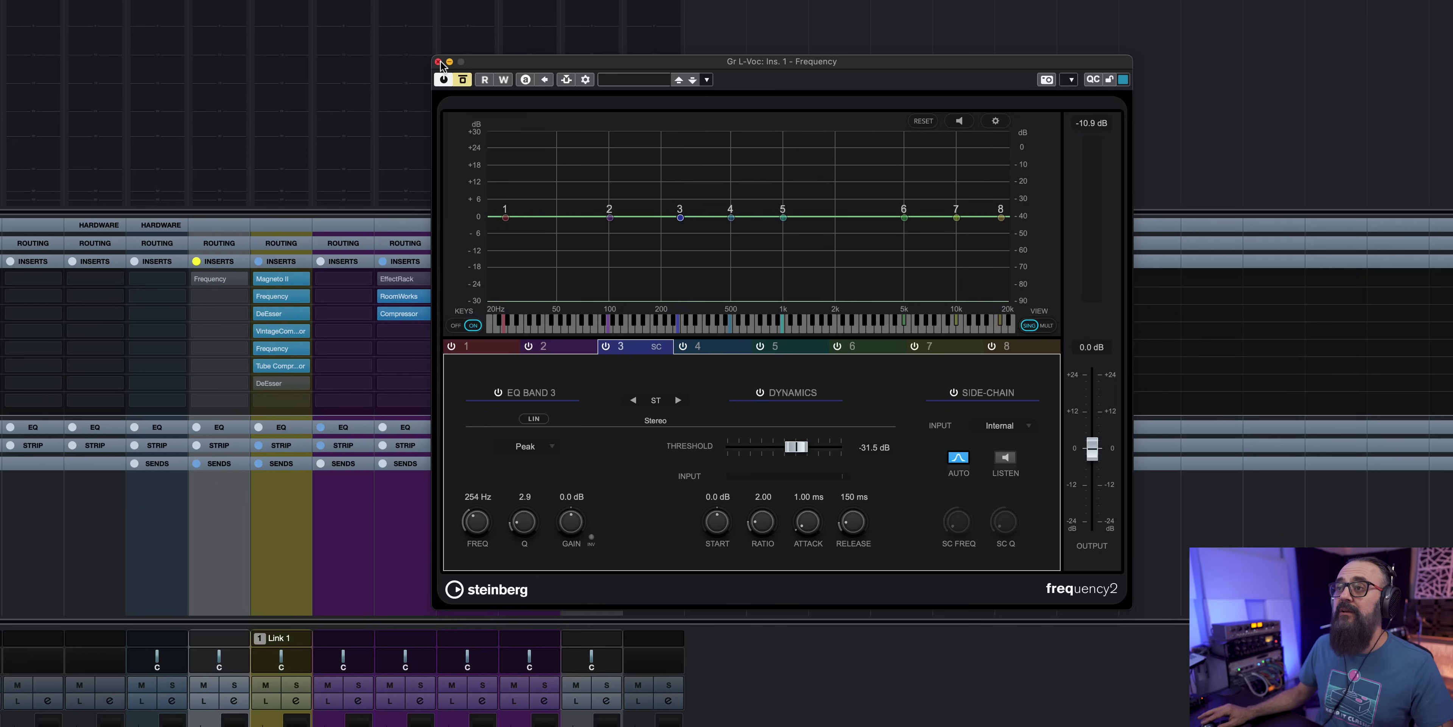
{"action": "left_click", "coordinate": [438, 62]}
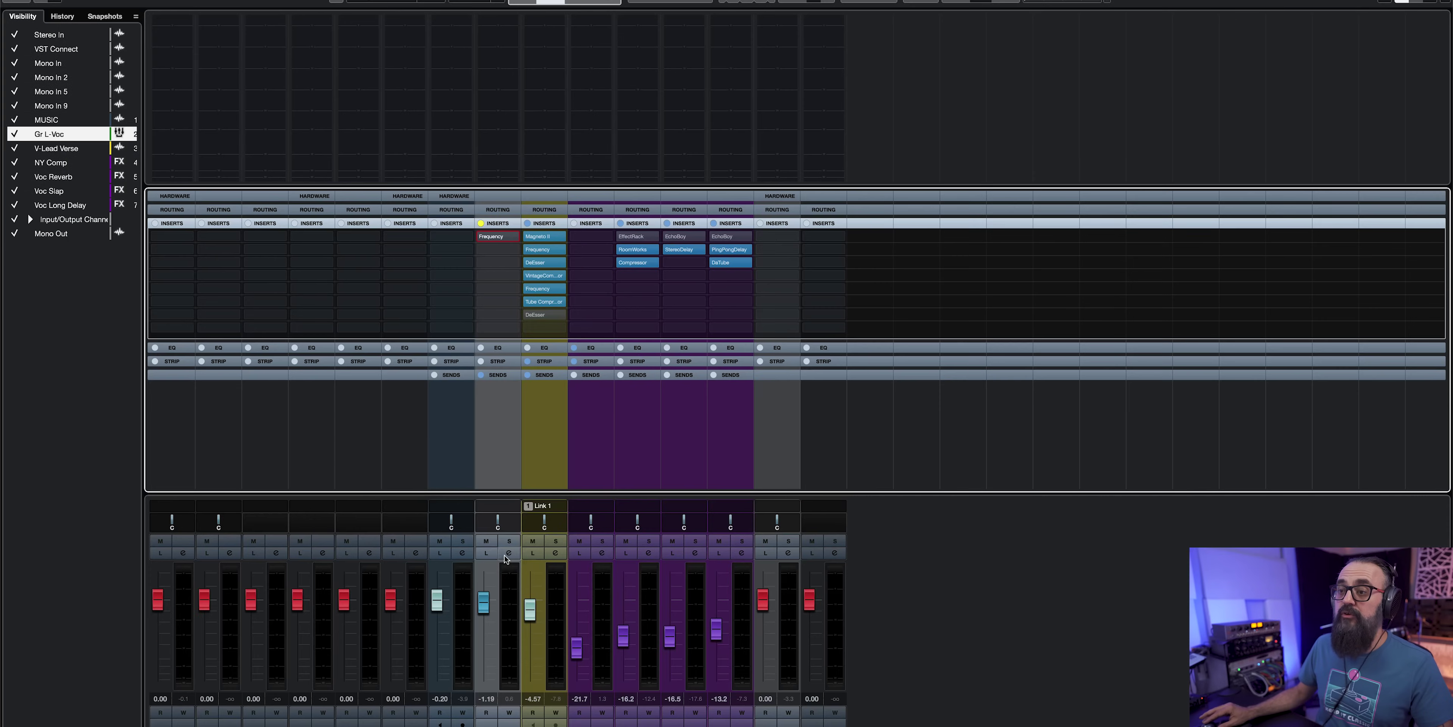
Open the Gr L-Voc channel settings and compare the group's channel equalizer bypassed and active during playback.
{"action": "left_click", "coordinate": [510, 554]}
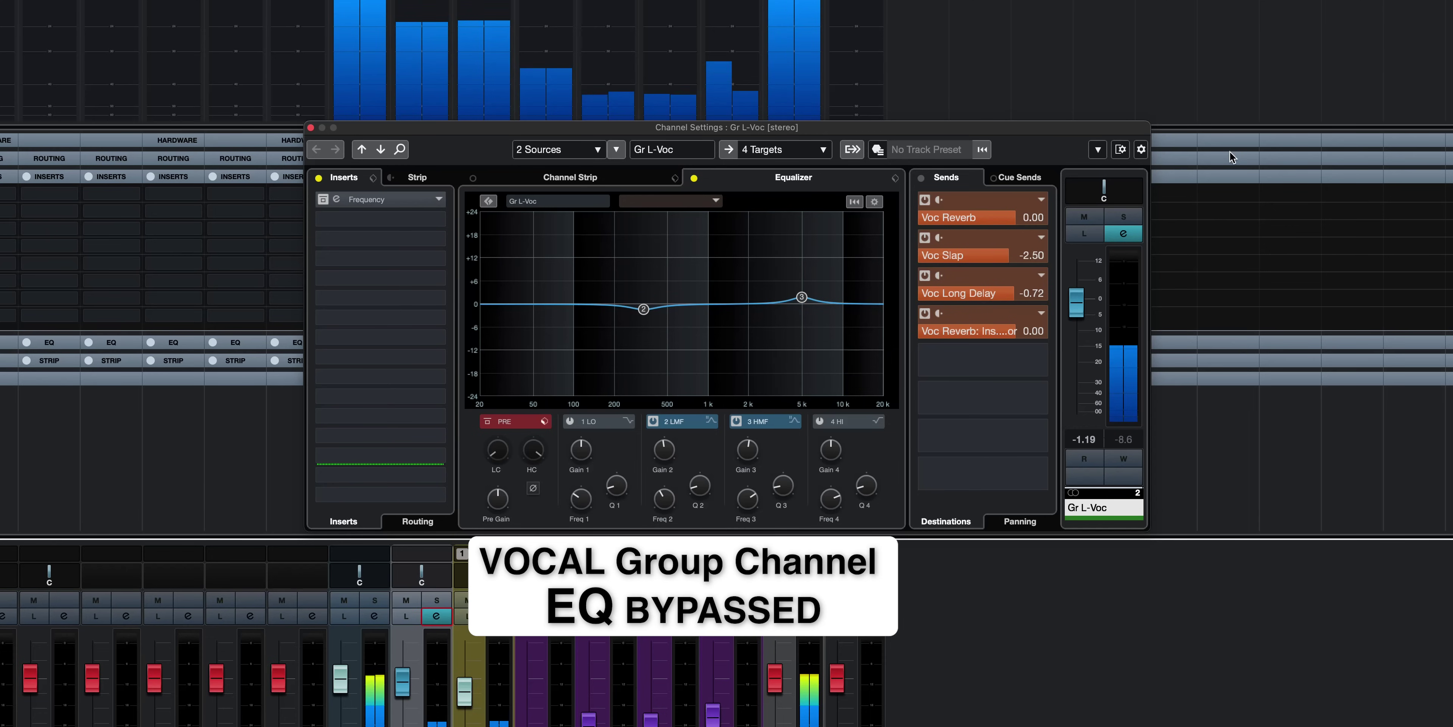
{"action": "left_click", "coordinate": [694, 178]}
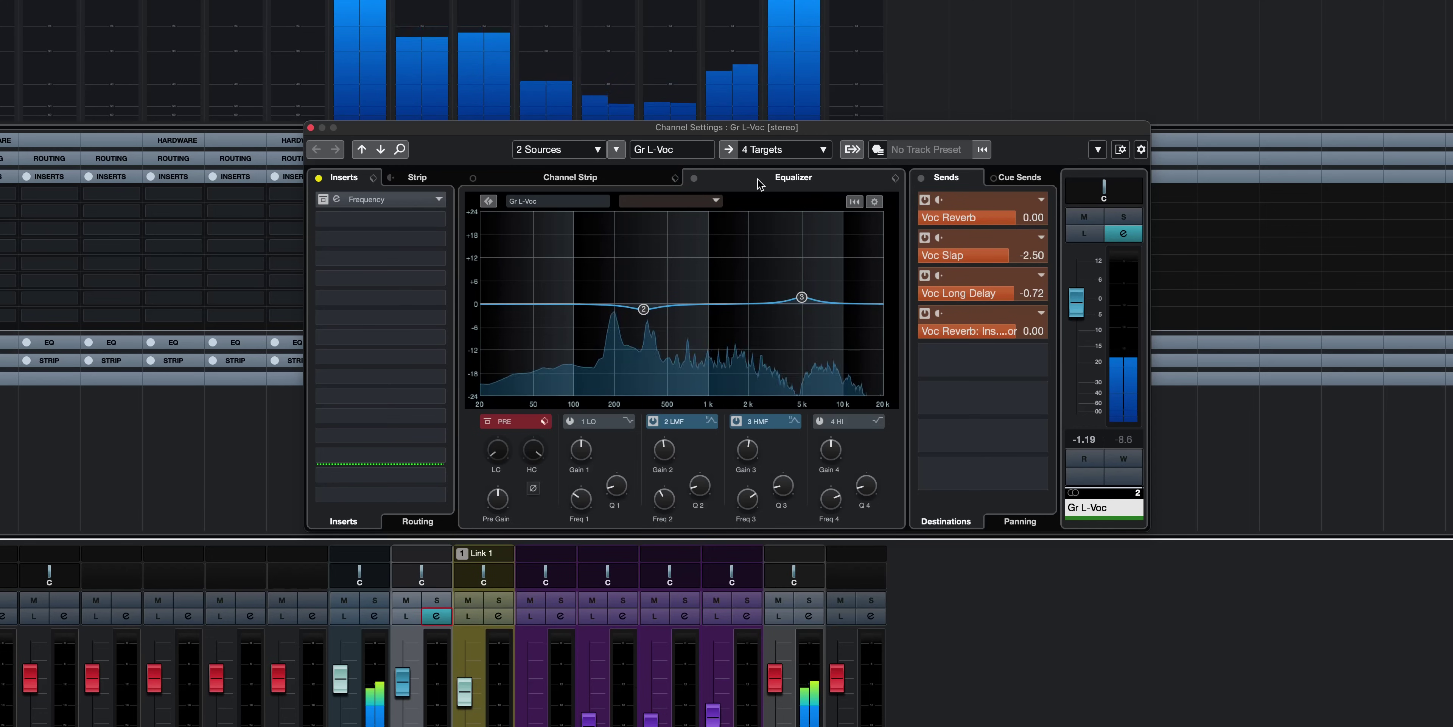
{"action": "left_click", "coordinate": [694, 179]}
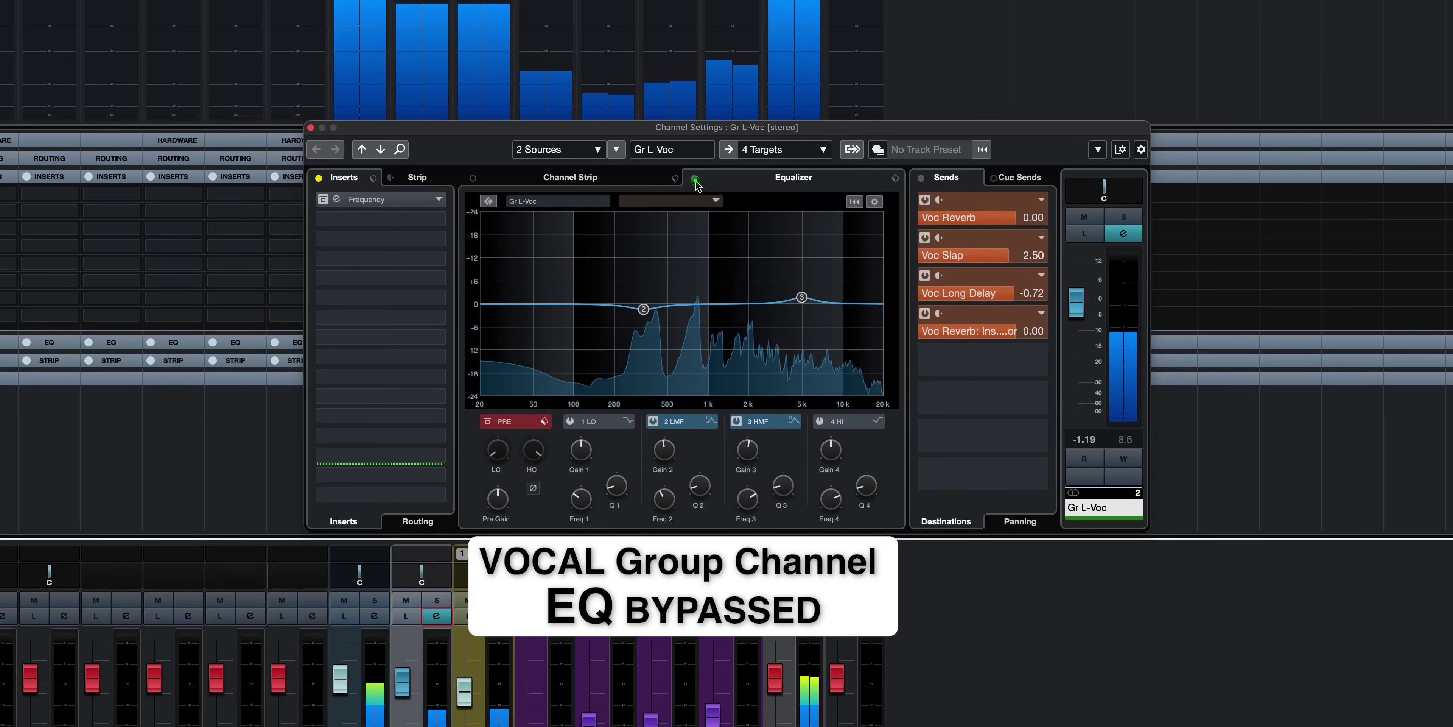
{"action": "left_click", "coordinate": [694, 179]}
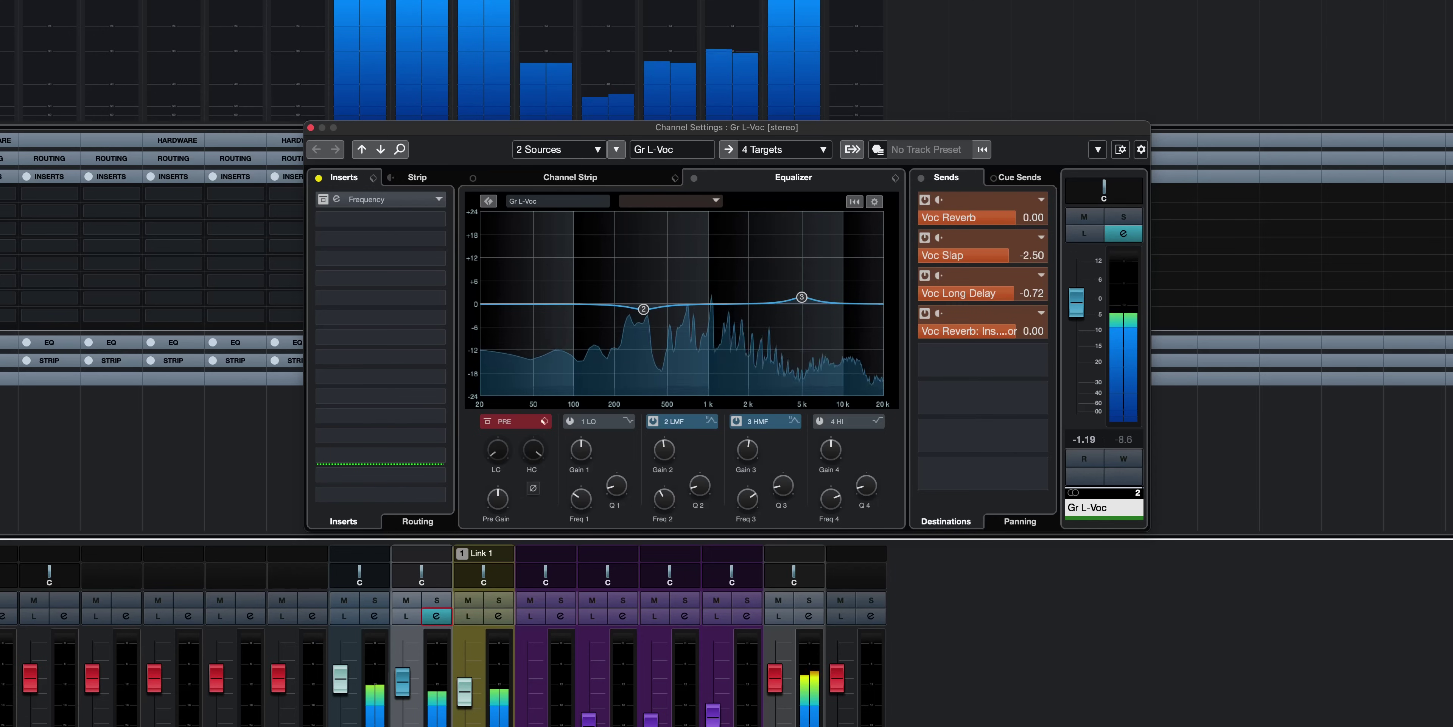